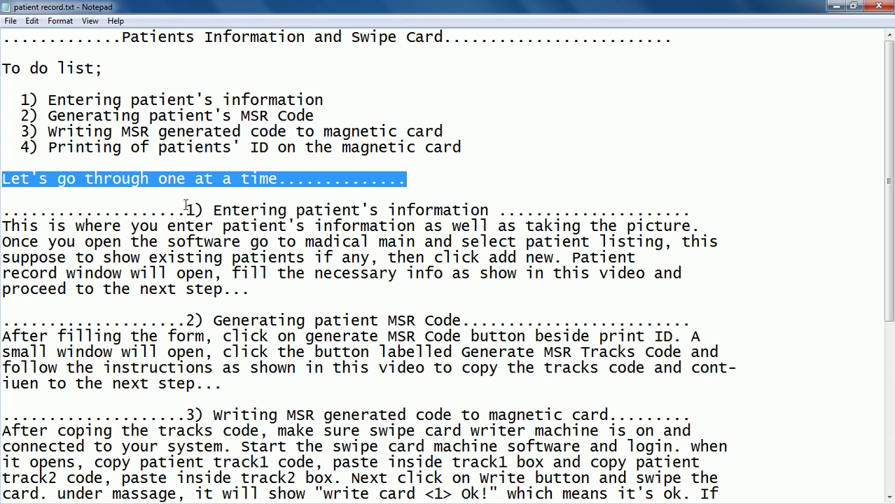
# Read the 'Entering patient's information' notes in Notepad, then switch to Business Sensor Medical E.R.P.
pyautogui.moveTo(184, 210); pyautogui.dragTo(206, 210)
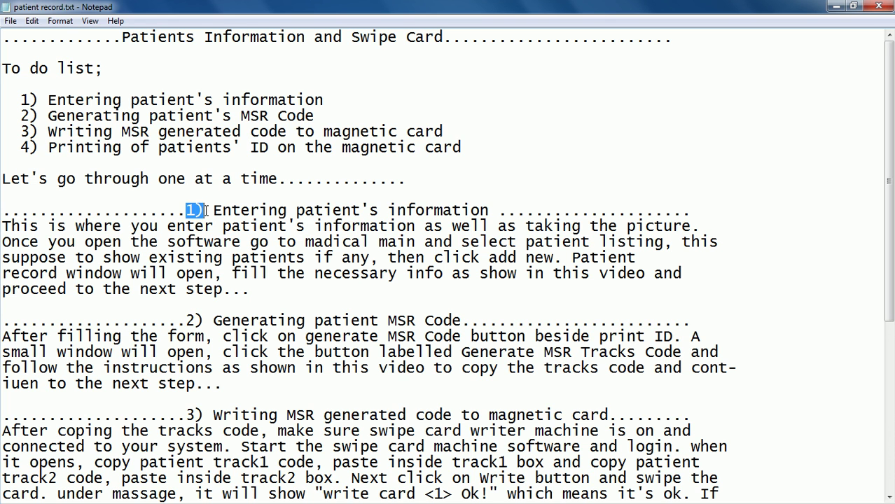
pyautogui.moveTo(213, 210); pyautogui.dragTo(695, 209)
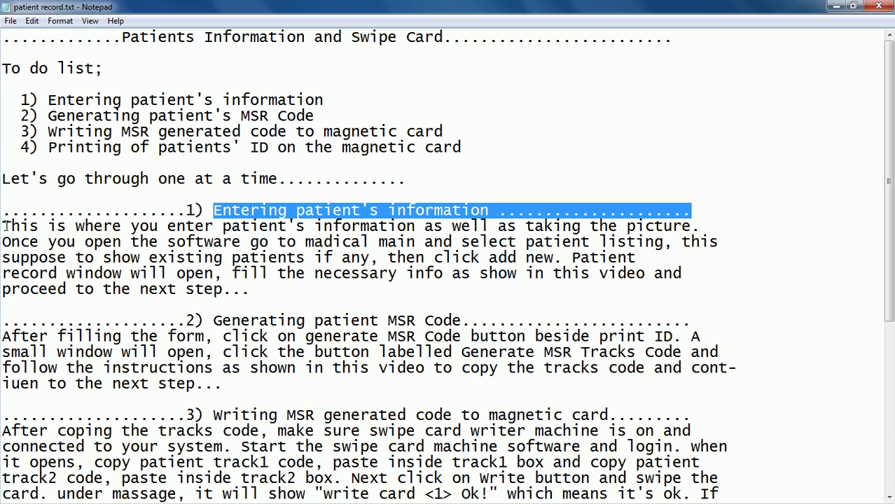
pyautogui.moveTo(5, 225); pyautogui.dragTo(278, 285)
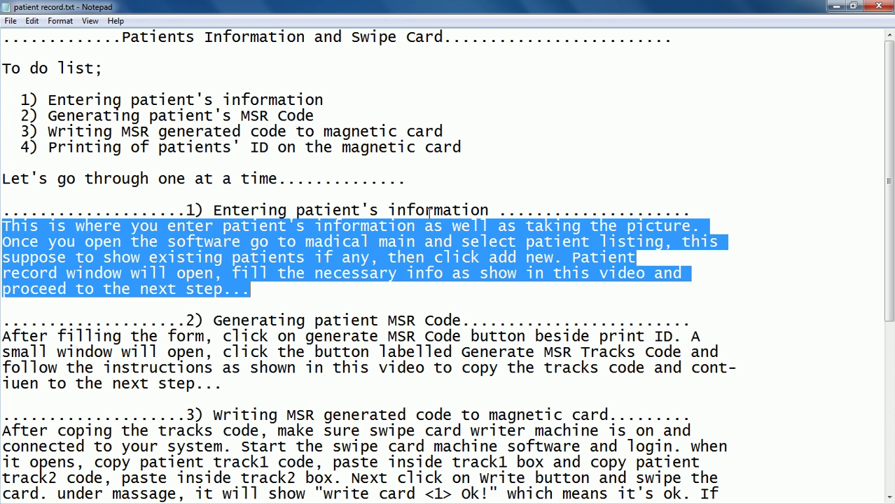
pyautogui.moveTo(888, 254)
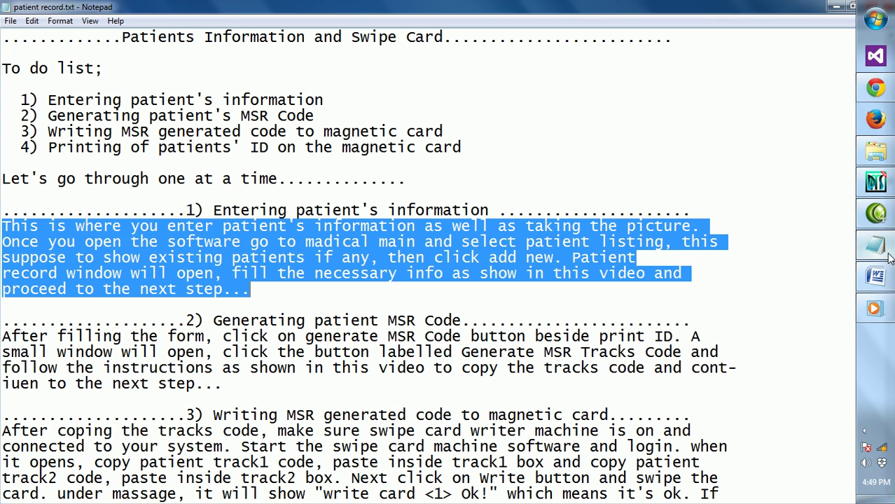
pyautogui.click(875, 185)
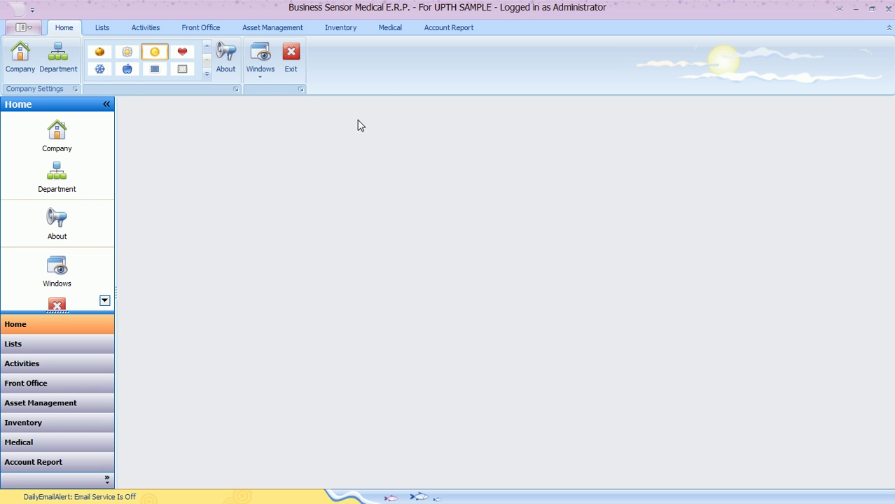
# From the Medical tab's Patient Listing, add a new blank patient record.
pyautogui.click(392, 30)
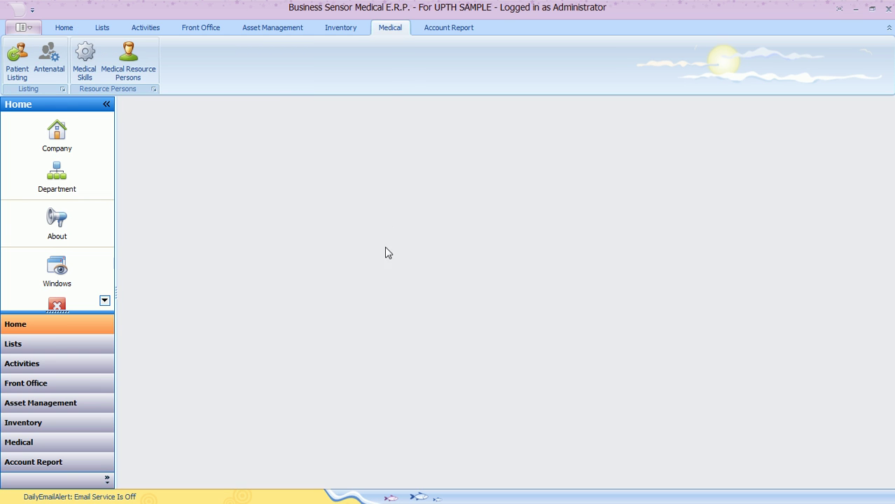
pyautogui.click(14, 59)
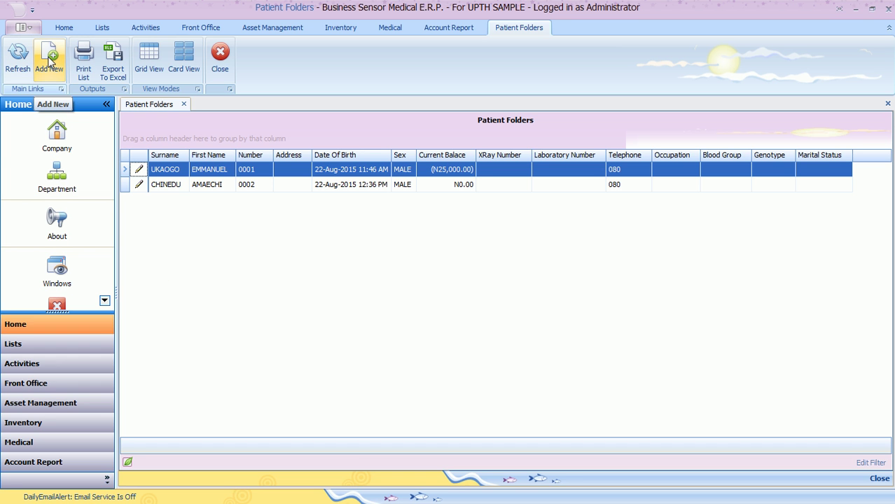
pyautogui.click(49, 61)
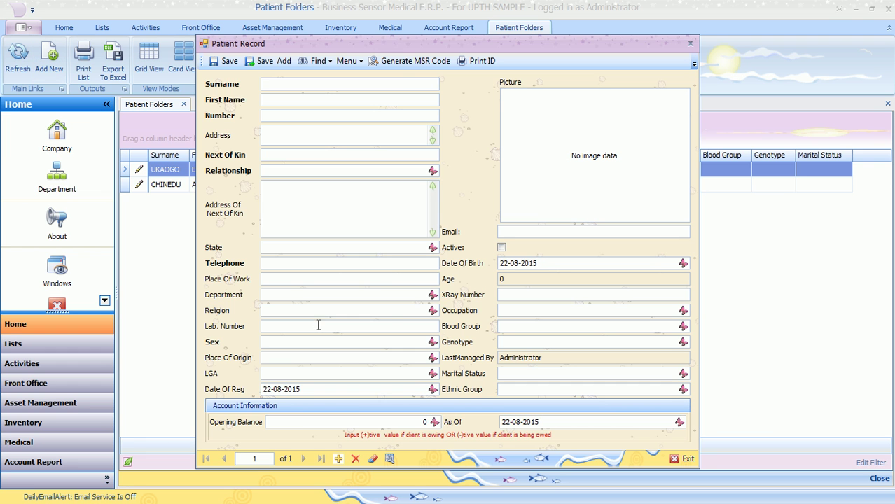
pyautogui.moveTo(400, 46)
pyautogui.mouseDown()
pyautogui.moveTo(488, 35)
pyautogui.moveTo(414, 49)
pyautogui.mouseUp()
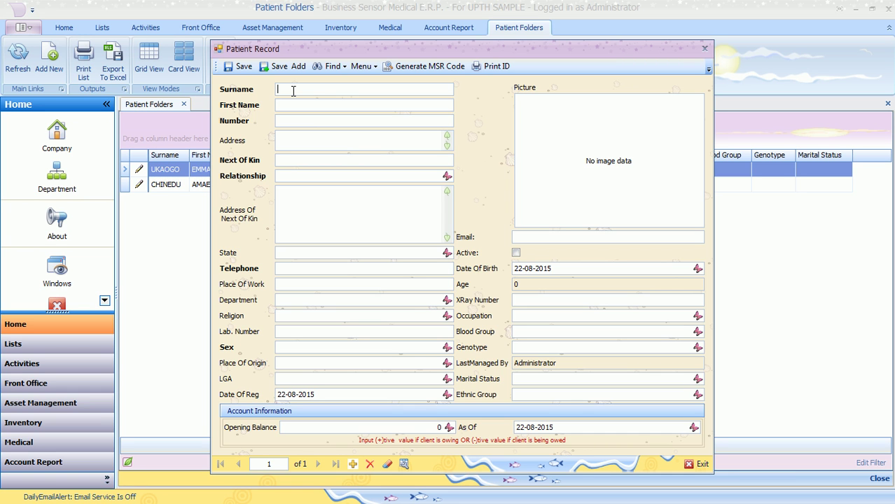
pyautogui.press('Tab')
pyautogui.write('Y')
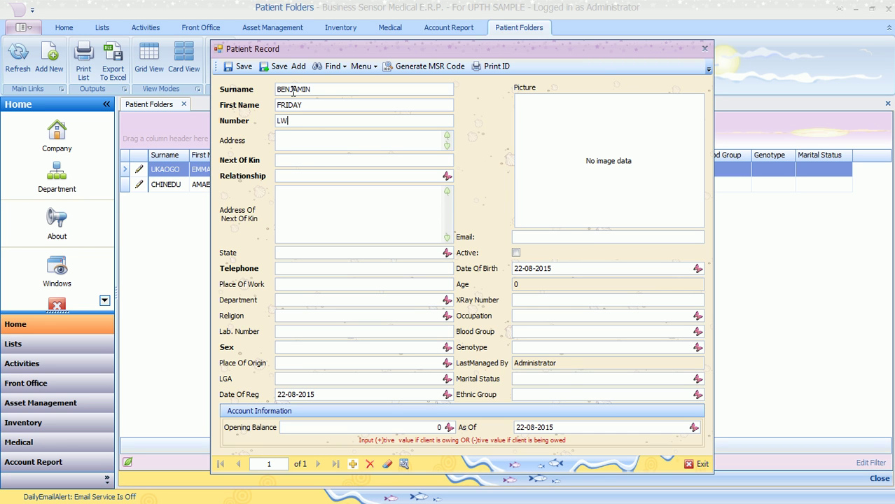
# Record the next of kin's name, relationship BROTHER, address, state PORTHARCOURT and telephone.
pyautogui.click(316, 161)
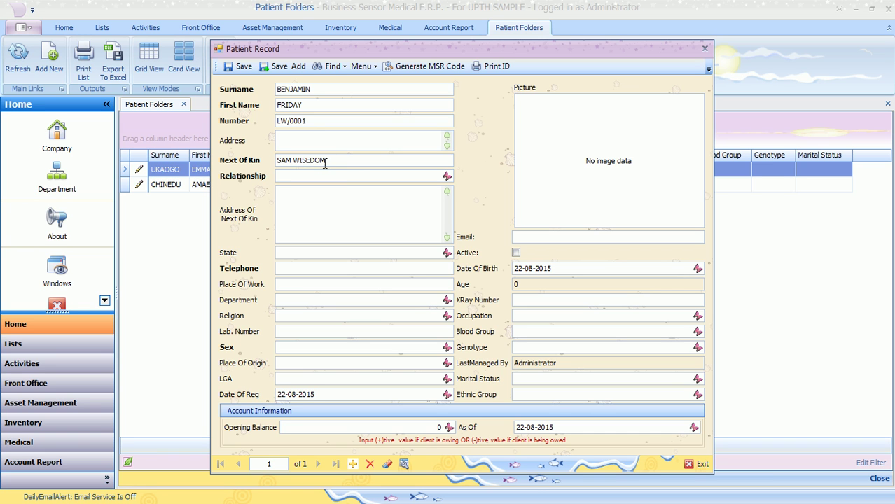
pyautogui.click(347, 175)
pyautogui.write('BROTHER')
pyautogui.click(373, 230)
pyautogui.write('20 XXXXXXXXXXXXXXX')
pyautogui.click(295, 252)
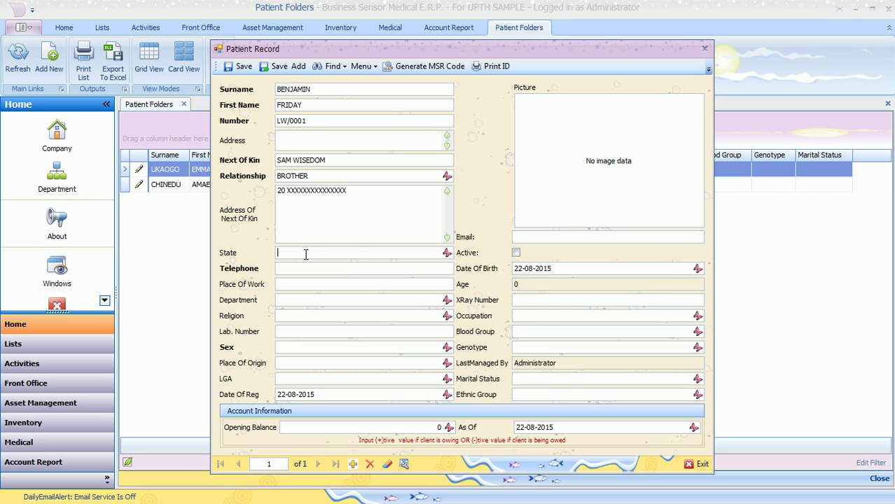
pyautogui.write('P')
pyautogui.write('ORTH')
pyautogui.write('A')
pyautogui.write('R')
pyautogui.write('COURT')
pyautogui.write('080')
pyautogui.write('XXXXXXX')
# Set department MEDICAL RECORDS, religion, lab number XXX10 and sex MALE.
pyautogui.click(446, 299)
pyautogui.click(339, 328)
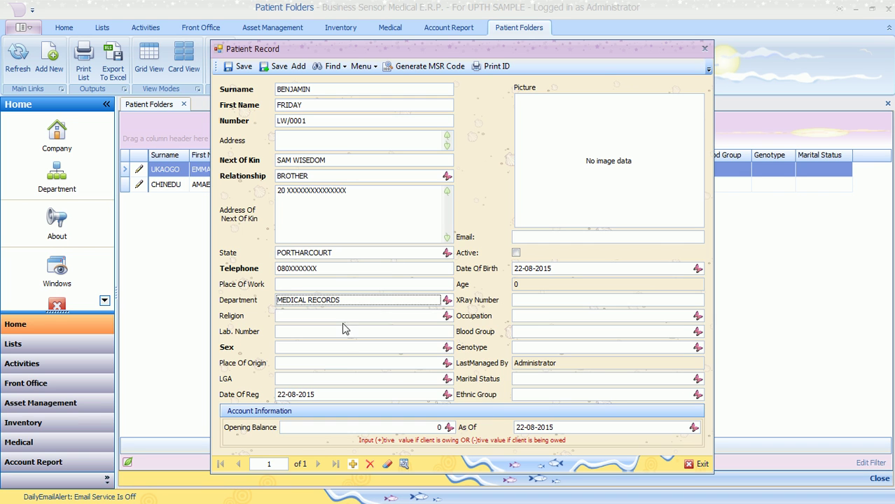
pyautogui.click(328, 316)
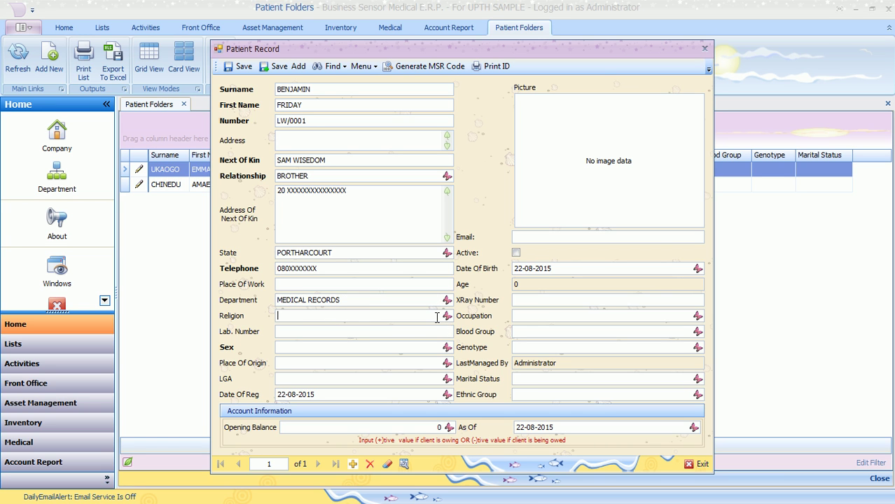
pyautogui.write('CHRIST')
pyautogui.write('AI')
pyautogui.write('N')
pyautogui.write('ITY')
pyautogui.write('XXX')
pyautogui.write('10')
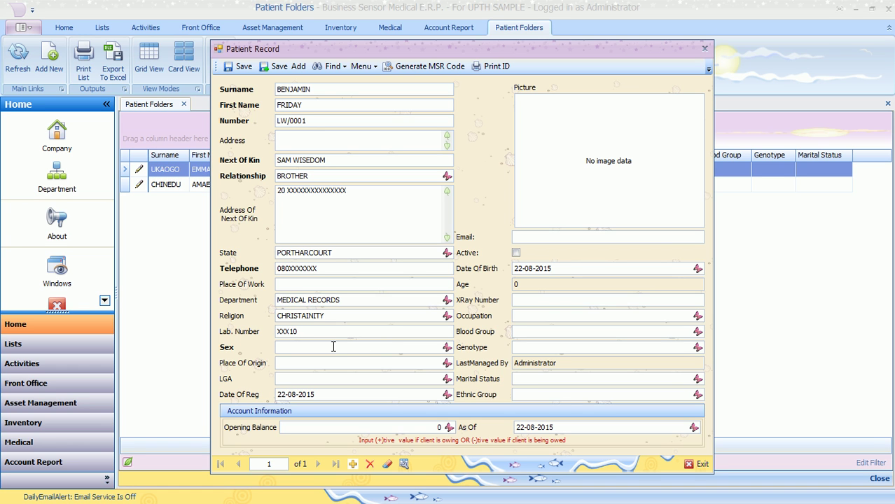
pyautogui.click(445, 346)
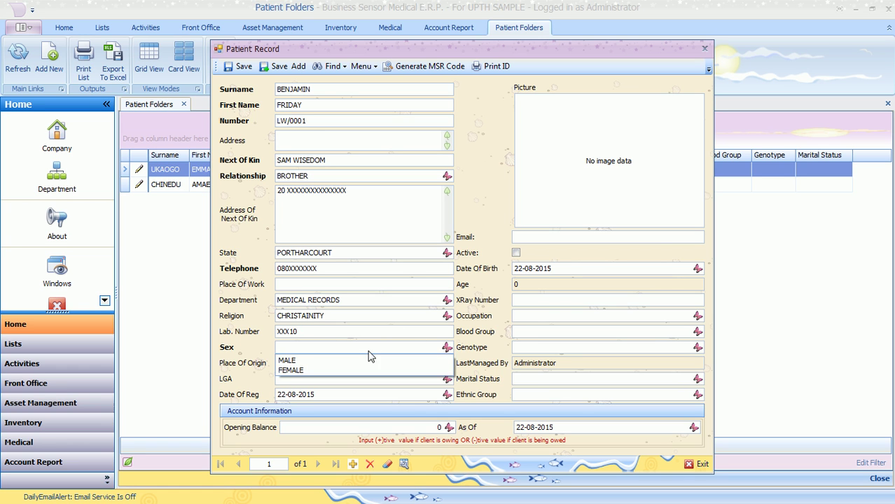
pyautogui.click(308, 361)
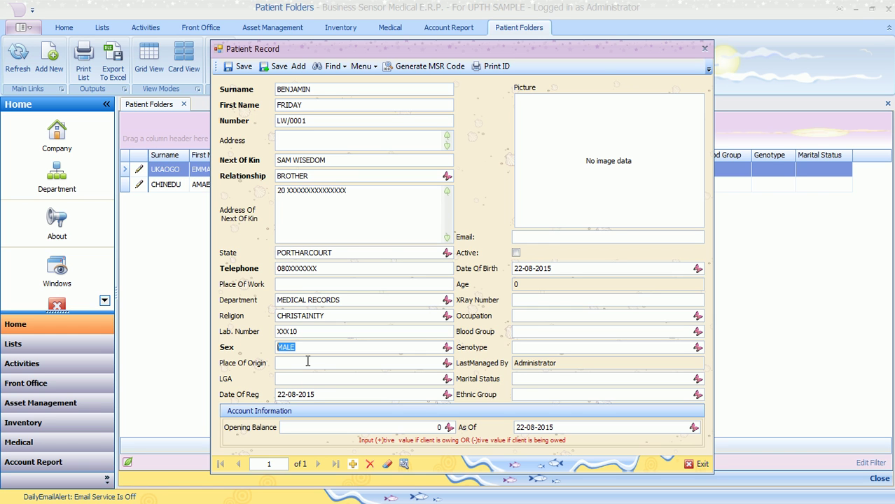
# Enter place of origin RIVERS, LGA IKWERE LGA and the patient's e-mail address.
pyautogui.click(441, 362)
pyautogui.write('RIVERS')
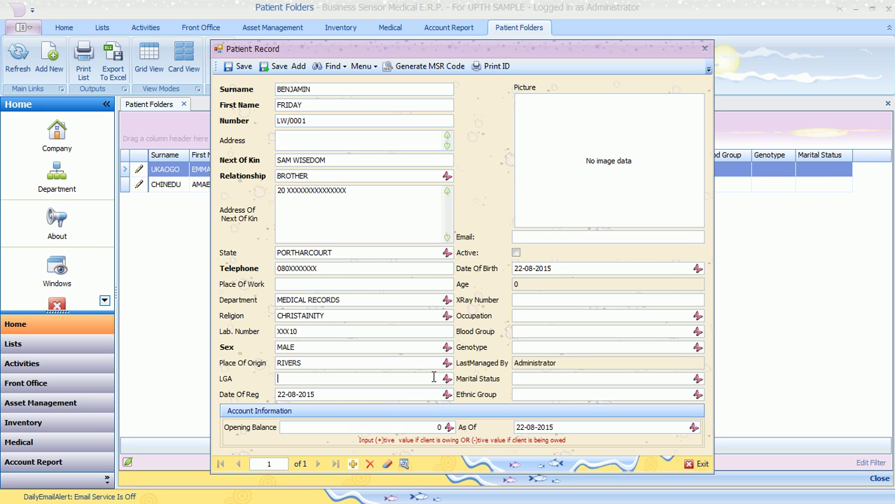
pyautogui.write('IKWERER')
pyautogui.press('BackSpace')
pyautogui.write('LGA')
pyautogui.click(530, 238)
pyautogui.click(531, 238)
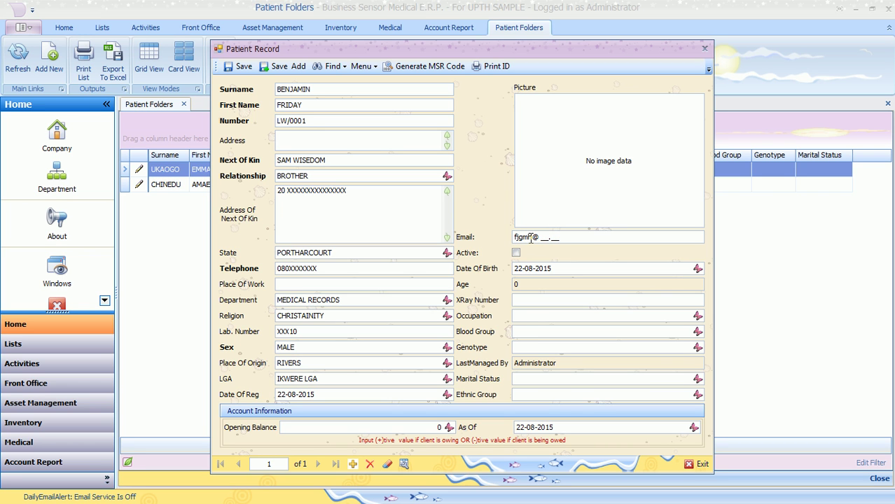
# Mark the patient Active and set the registration date to 21-08-2015.
pyautogui.click(516, 252)
pyautogui.click(446, 394)
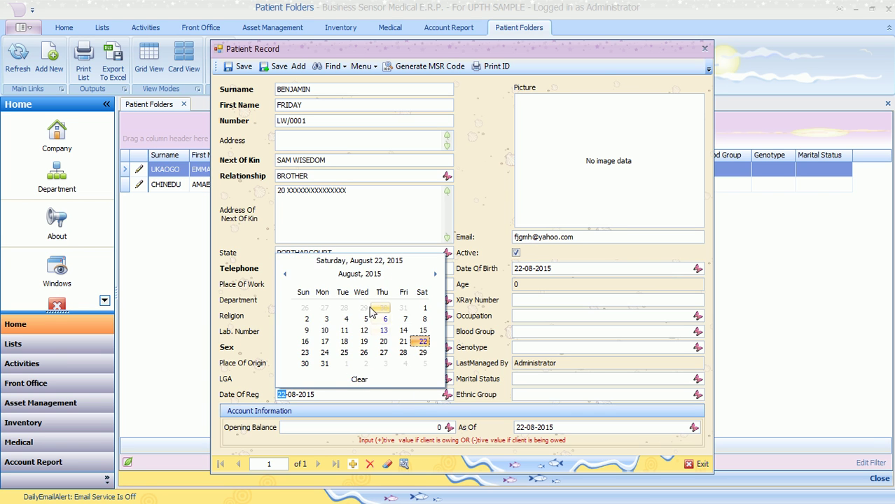
pyautogui.click(404, 344)
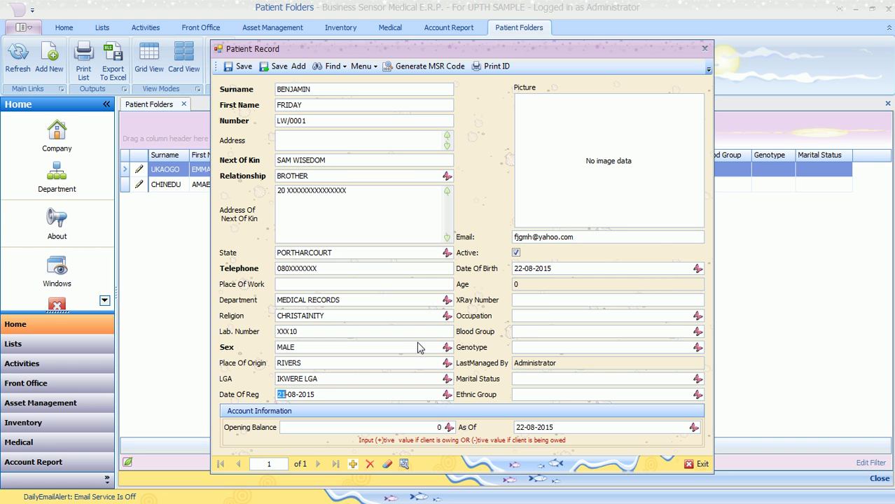
pyautogui.click(697, 268)
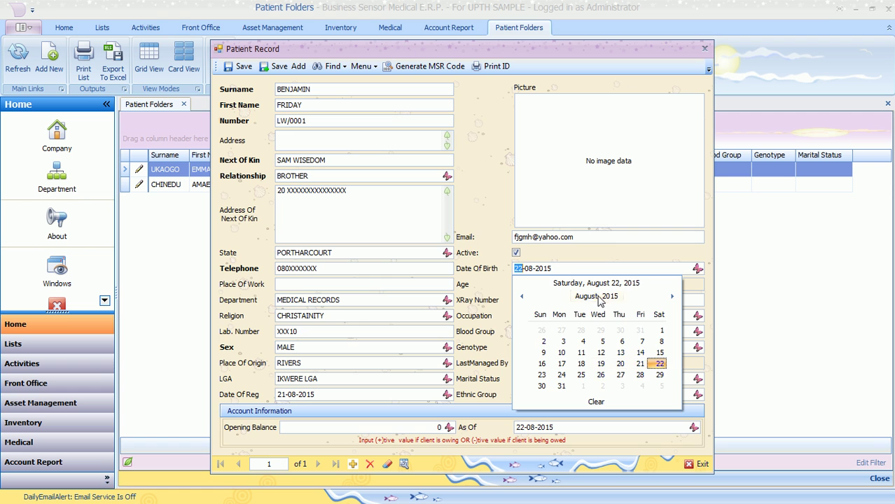
pyautogui.click(595, 296)
pyautogui.click(595, 297)
pyautogui.click(575, 321)
pyautogui.click(647, 357)
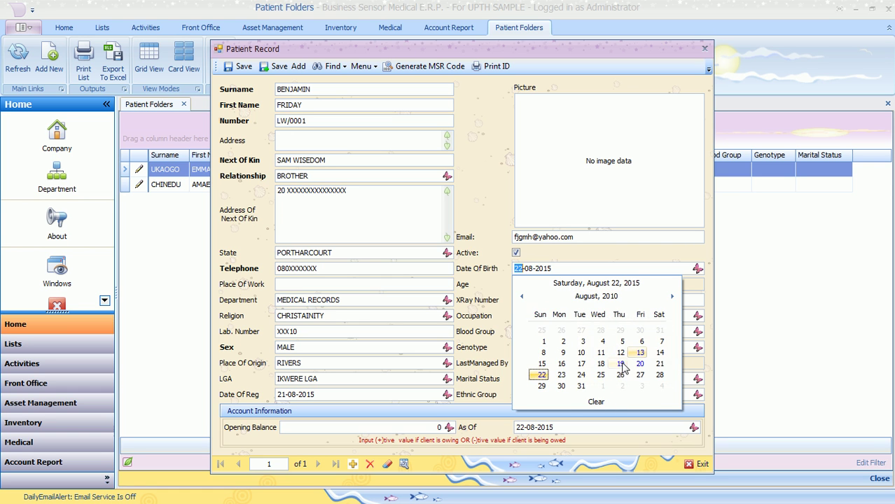
pyautogui.click(620, 364)
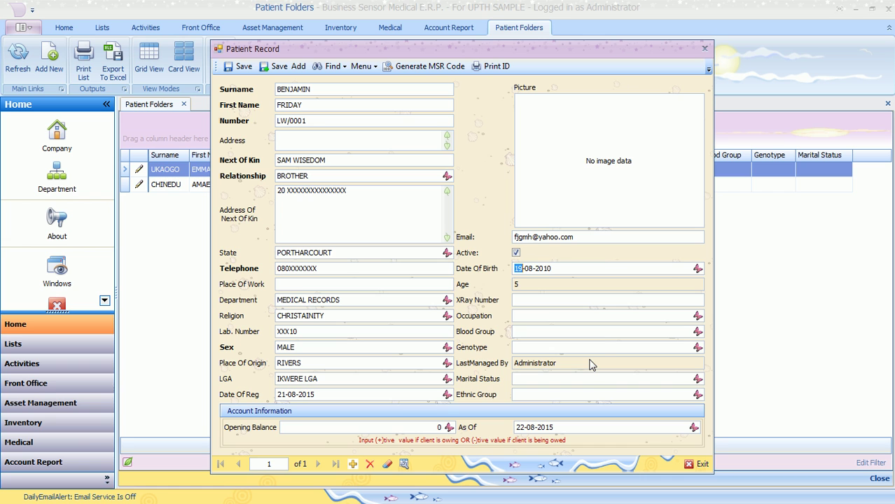
# Enter XRay number 6, the occupation, blood group 0- and genotype AA.
pyautogui.click(550, 297)
pyautogui.write('6')
pyautogui.click(561, 319)
pyautogui.write('xxxxxxxxxxxx')
pyautogui.click(571, 331)
pyautogui.write('0-')
pyautogui.click(576, 346)
pyautogui.write('aa')
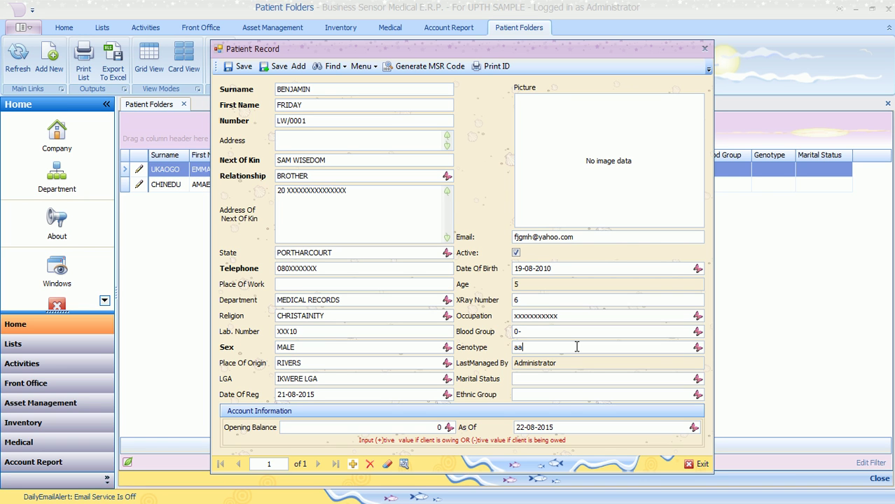
pyautogui.press('BackSpace')
pyautogui.press('BackSpace')
pyautogui.write('AA')
# Set marital status to Single and ethnic group to IJAW.
pyautogui.click(698, 378)
pyautogui.click(557, 393)
pyautogui.click(688, 394)
pyautogui.write('I')
pyautogui.press('BackSpace')
pyautogui.write('I')
pyautogui.write('JAW')
pyautogui.click(587, 174)
pyautogui.rightClick(579, 154)
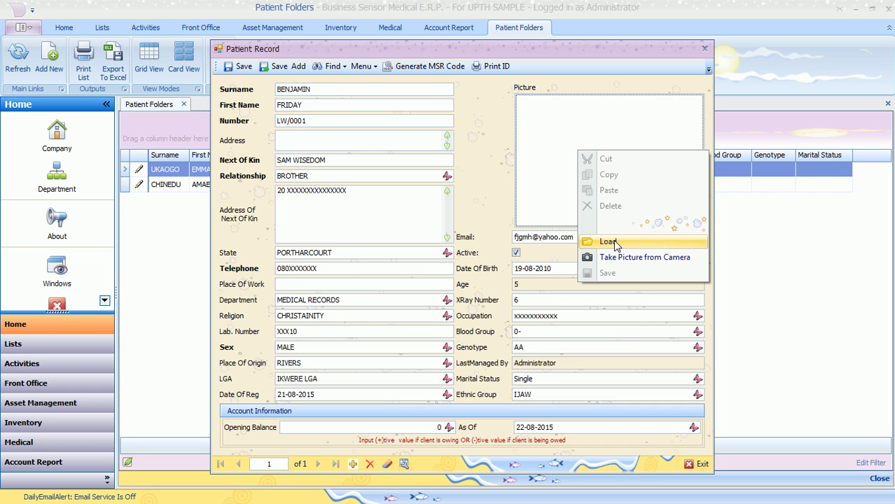
pyautogui.click(607, 241)
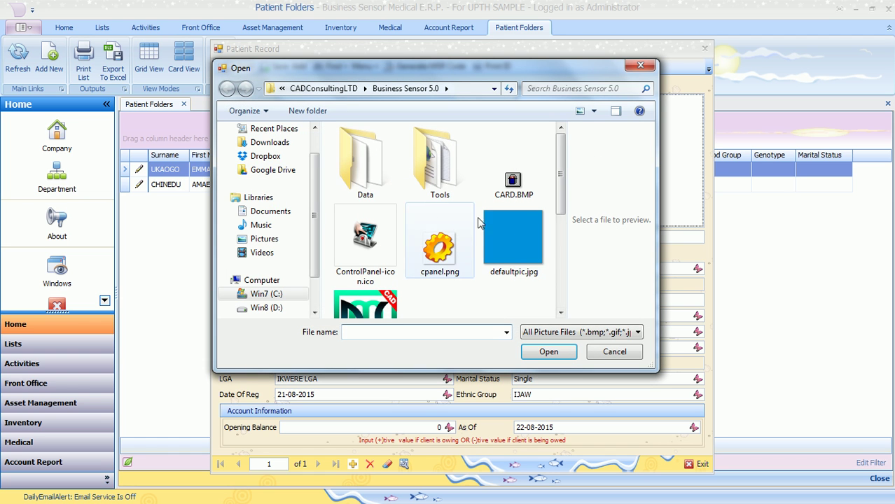
pyautogui.click(264, 239)
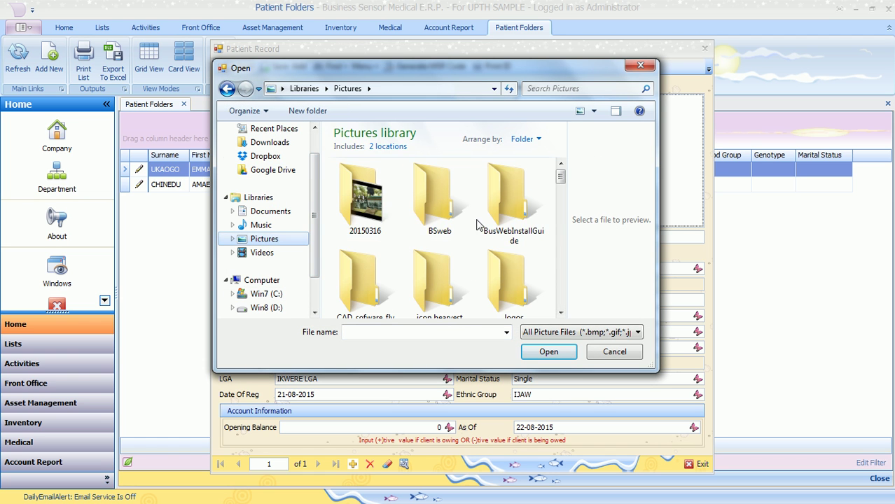
pyautogui.moveTo(561, 177); pyautogui.dragTo(561, 198)
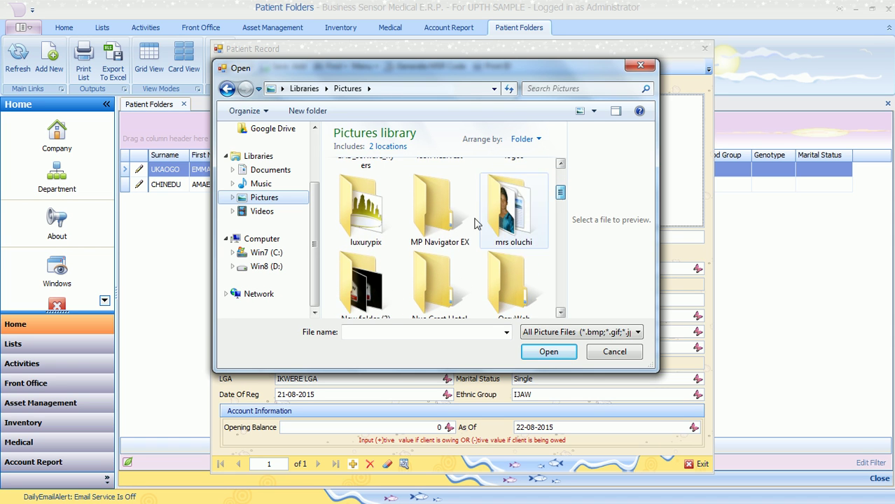
pyautogui.doubleClick(525, 219)
pyautogui.click(381, 210)
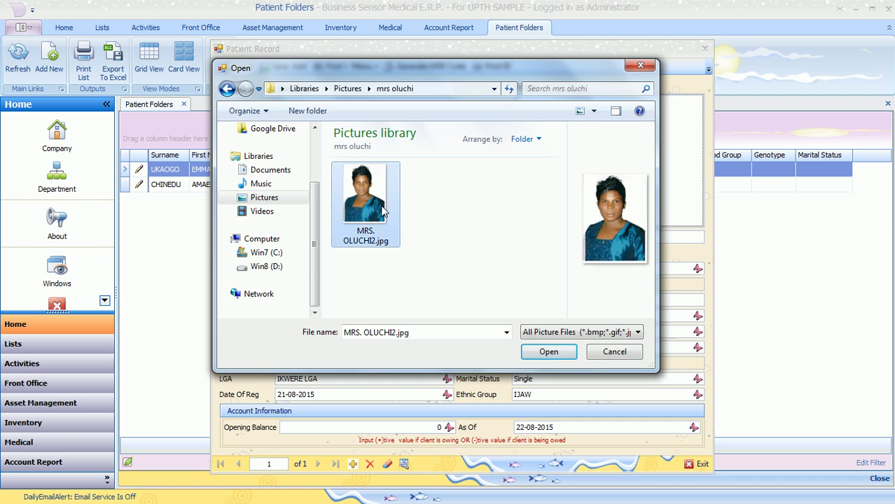
pyautogui.doubleClick(381, 210)
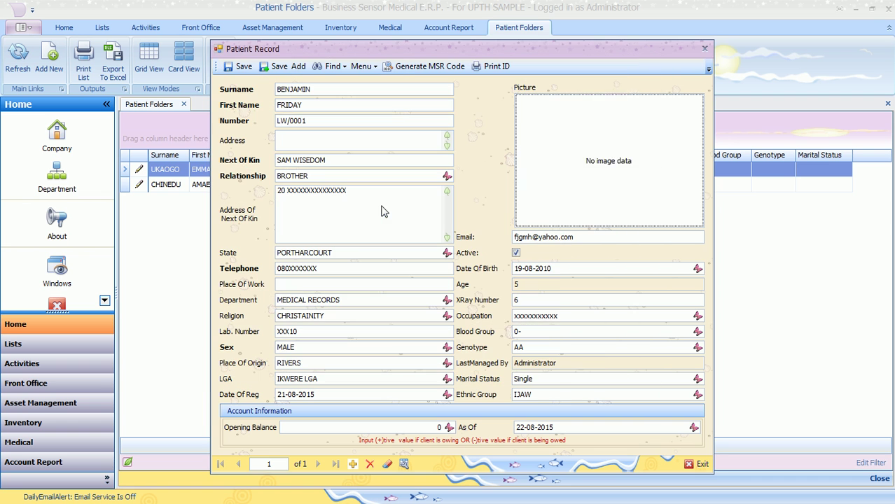
pyautogui.rightClick(607, 182)
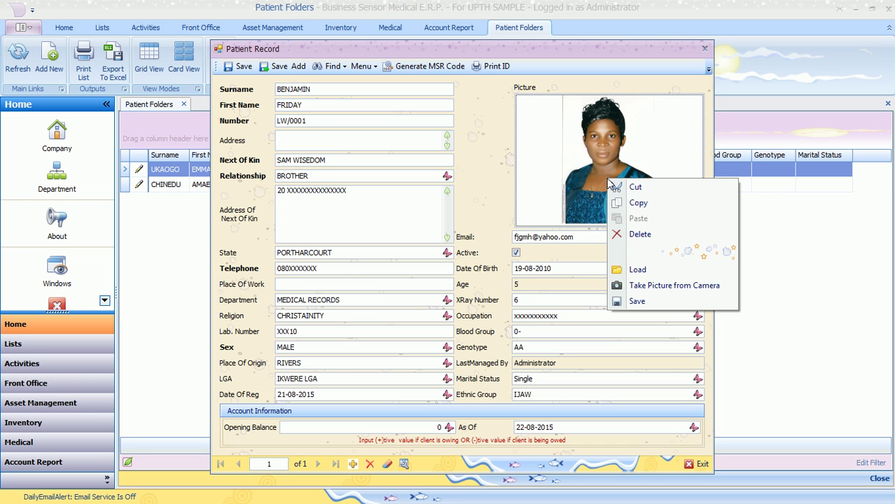
pyautogui.click(641, 235)
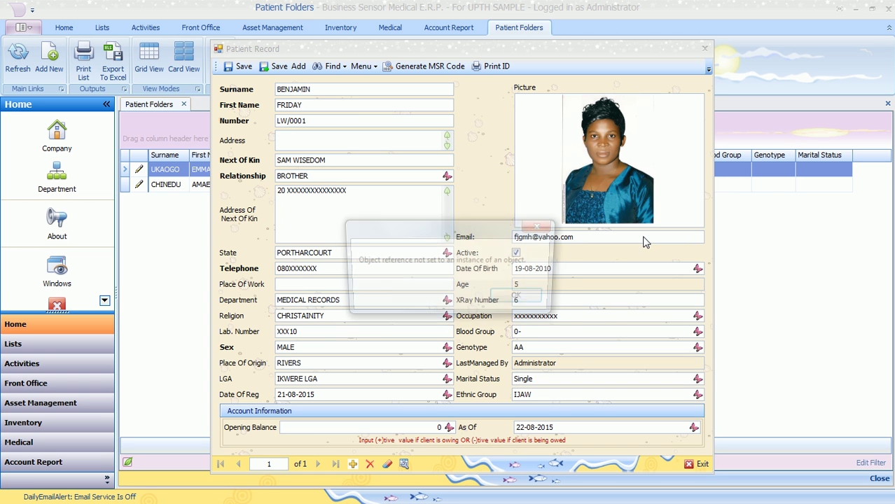
pyautogui.click(530, 301)
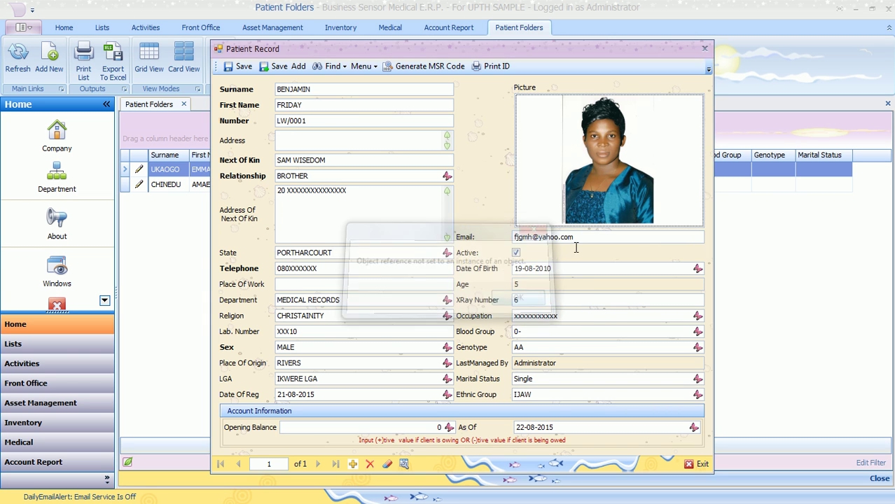
# Start Take Picture from Camera for the patient photo and accept the camera settings.
pyautogui.rightClick(595, 187)
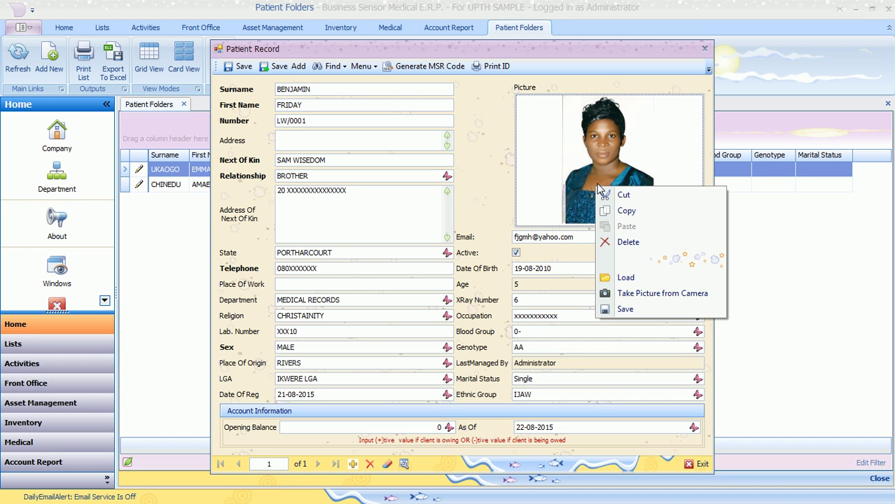
pyautogui.click(627, 296)
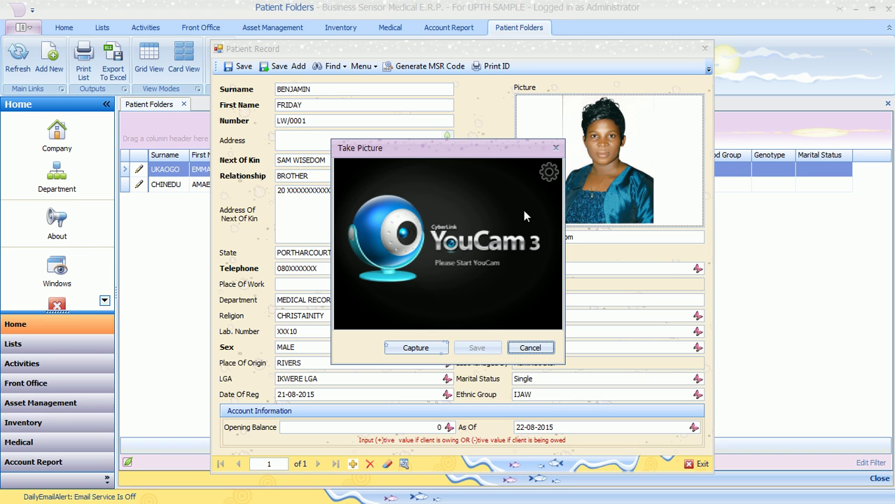
pyautogui.click(548, 172)
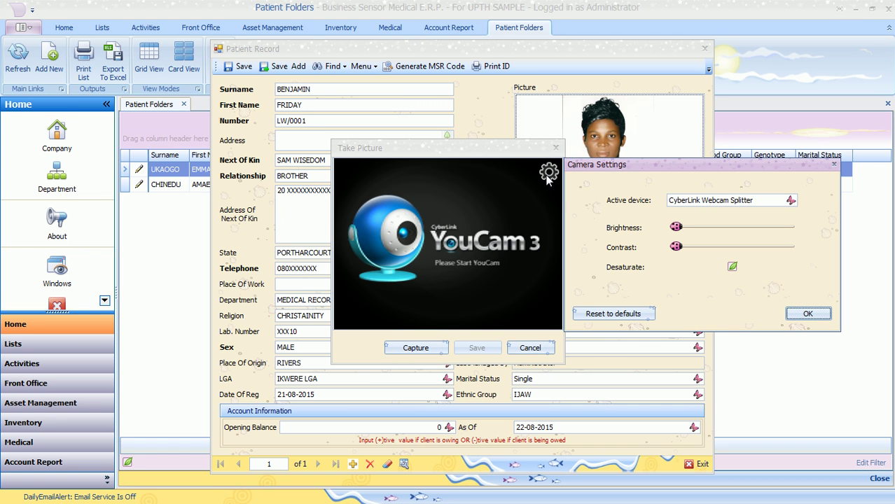
pyautogui.click(805, 314)
# Capture and keep a retaken webcam still as the photo, then reopen the camera capture.
pyautogui.click(413, 347)
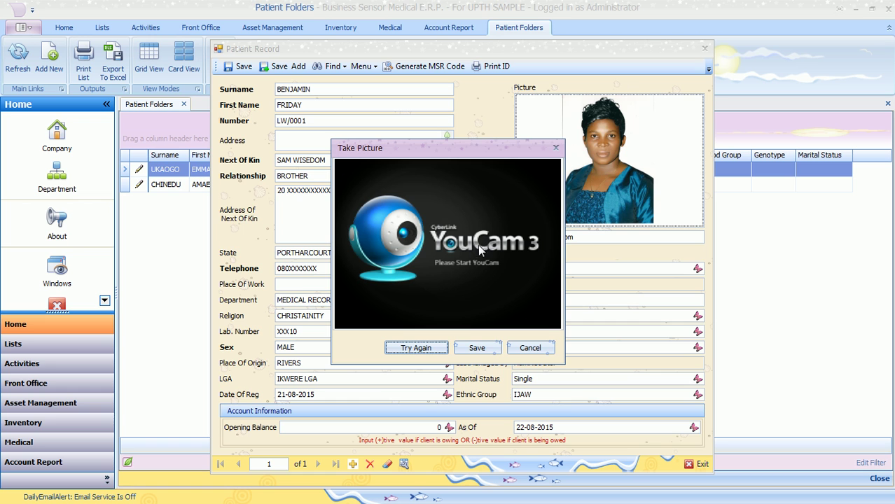
pyautogui.click(413, 348)
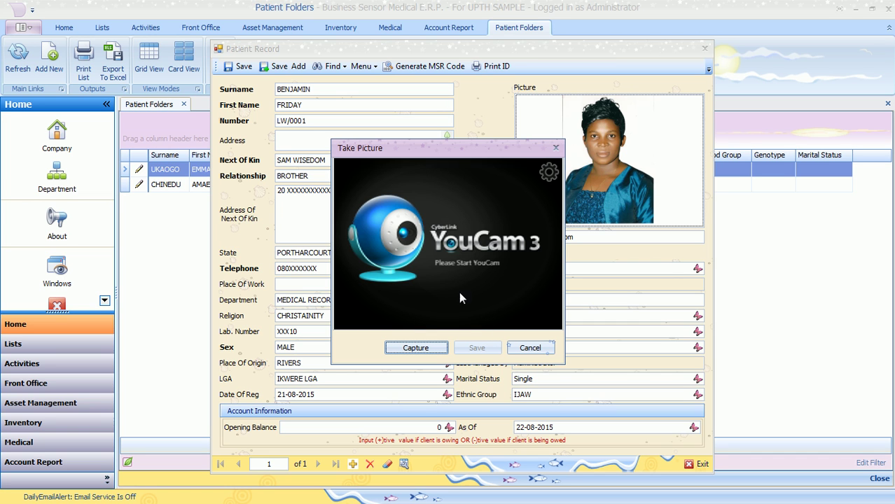
pyautogui.click(424, 350)
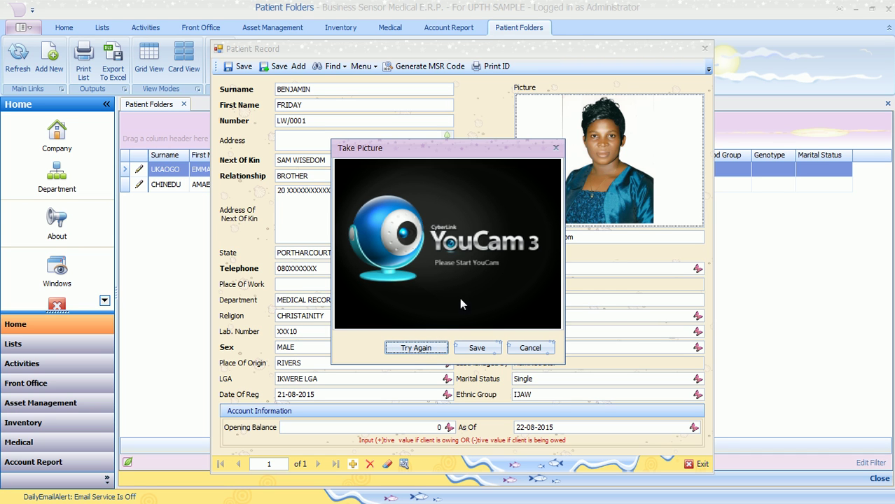
pyautogui.click(477, 347)
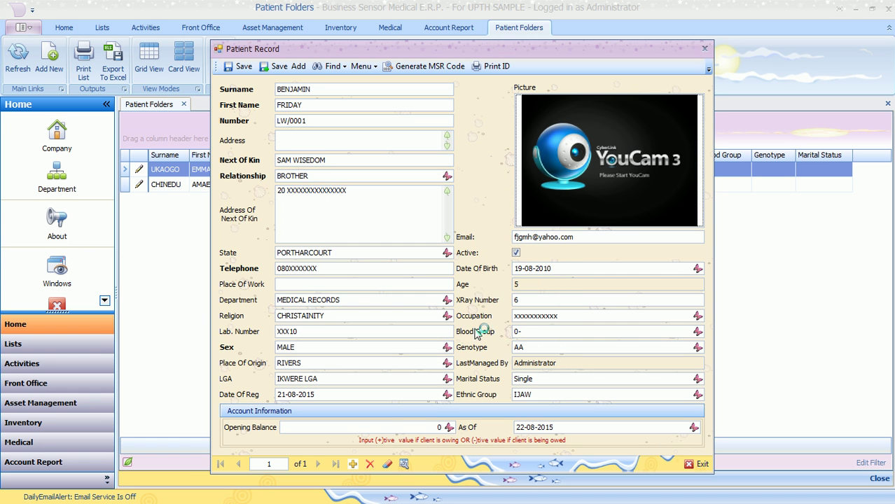
pyautogui.rightClick(578, 172)
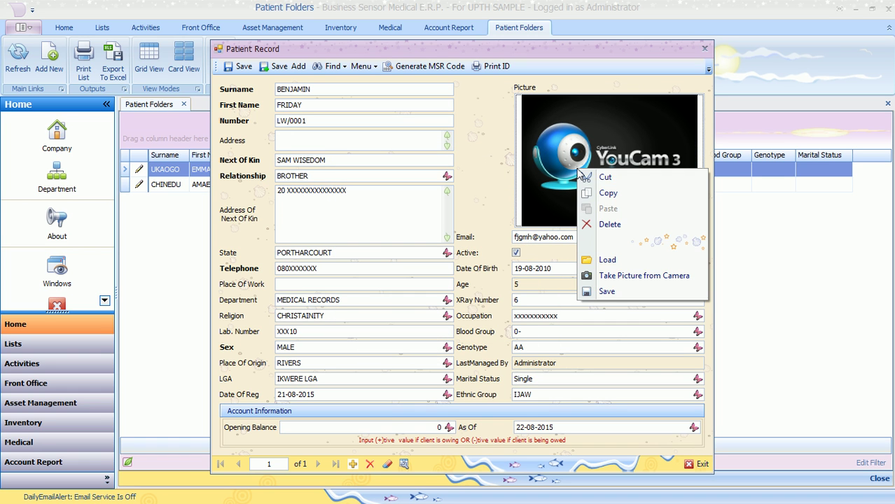
pyautogui.click(619, 277)
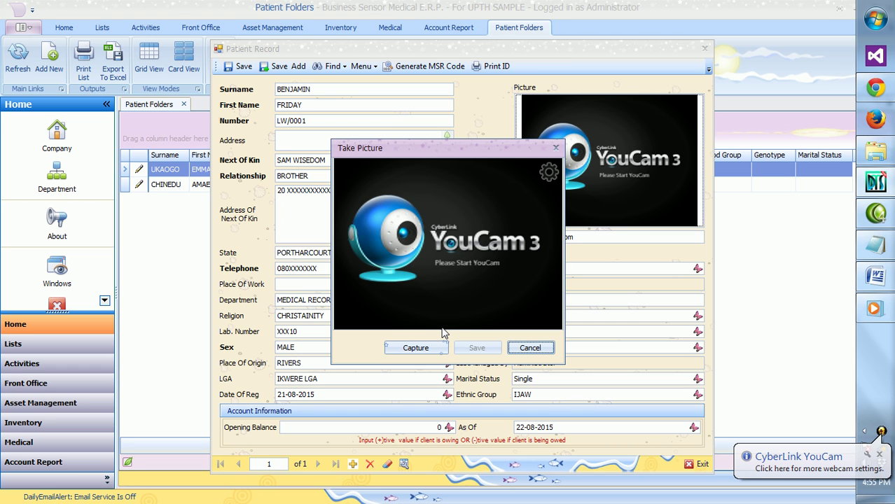
pyautogui.click(549, 173)
pyautogui.click(790, 201)
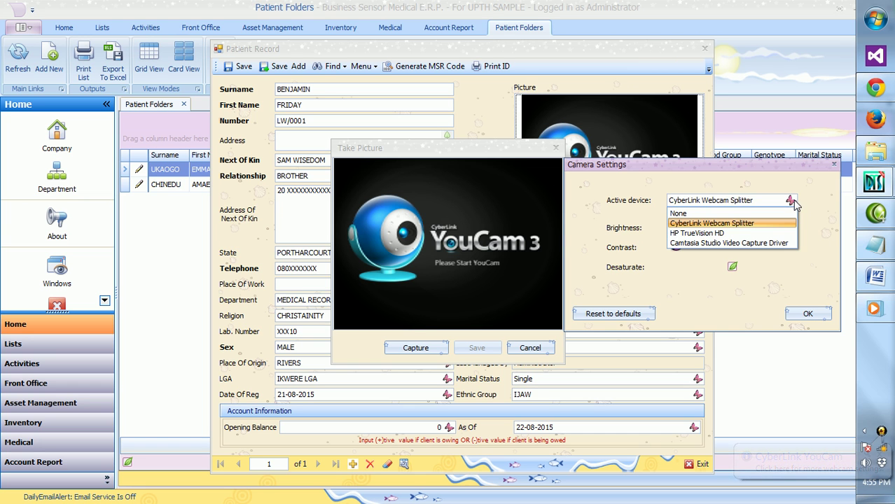
pyautogui.click(718, 231)
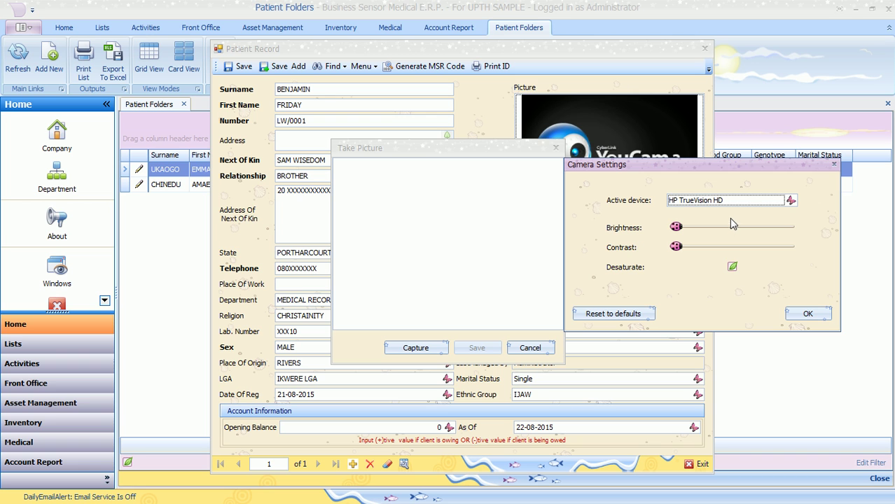
pyautogui.click(790, 200)
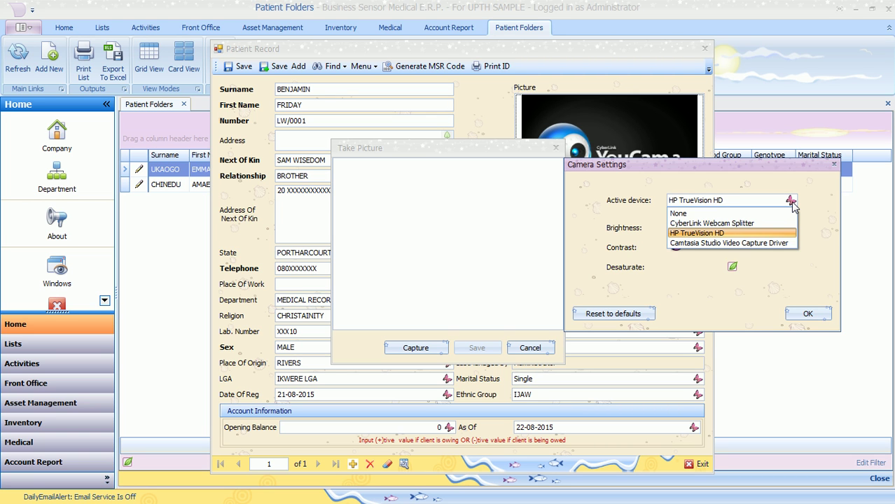
pyautogui.click(717, 242)
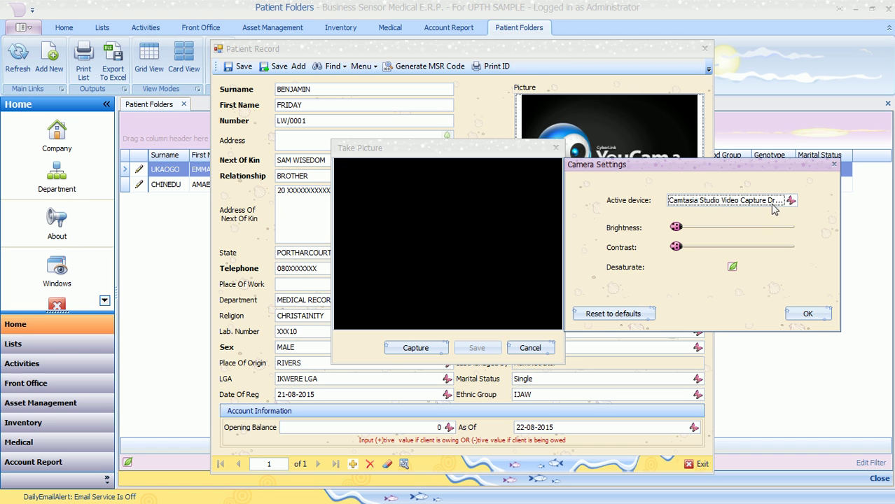
pyautogui.click(790, 201)
pyautogui.click(735, 224)
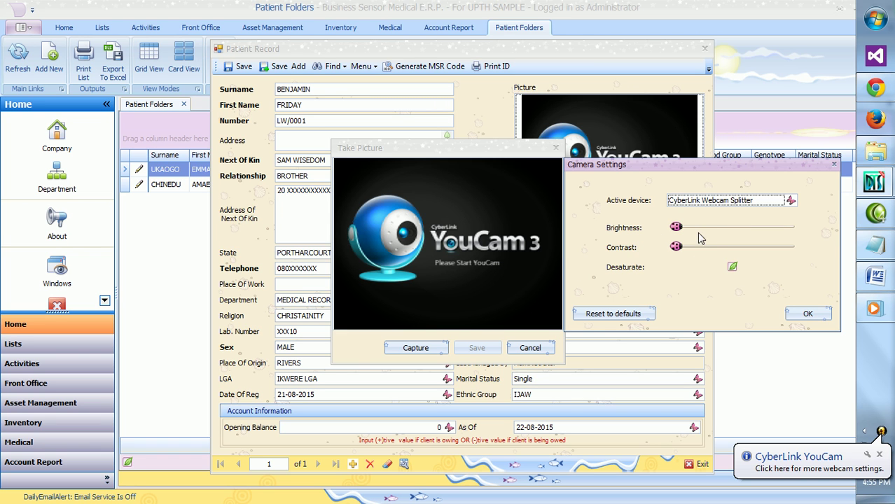
pyautogui.press('Tab')
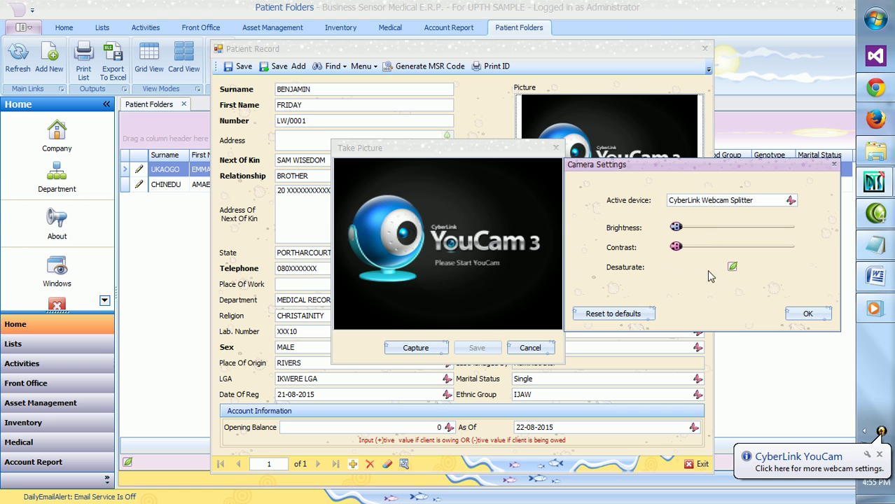
pyautogui.press('Tab')
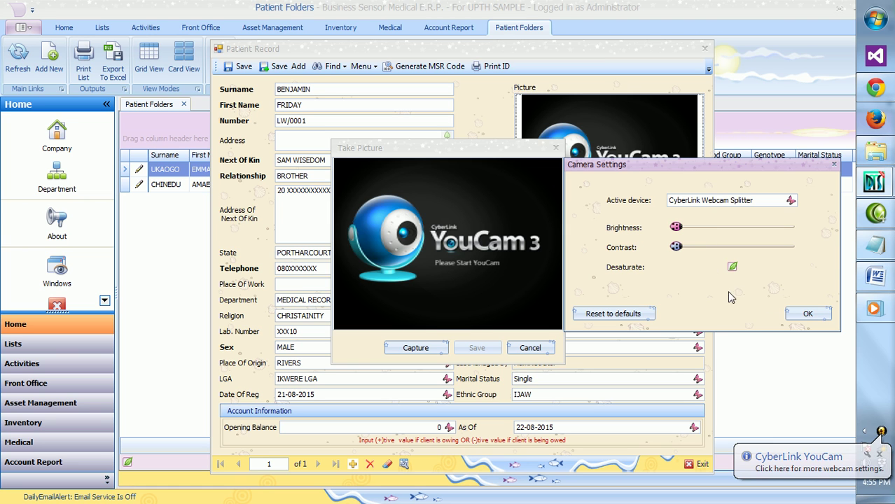
pyautogui.click(804, 314)
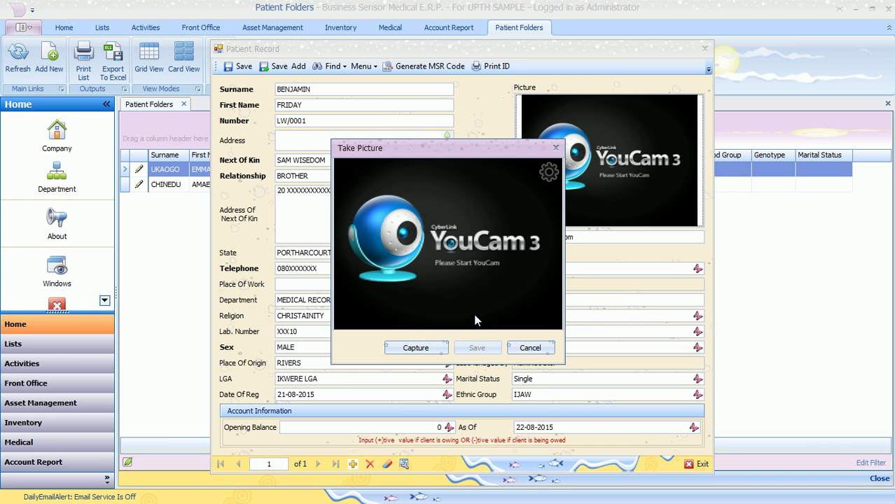
pyautogui.click(428, 345)
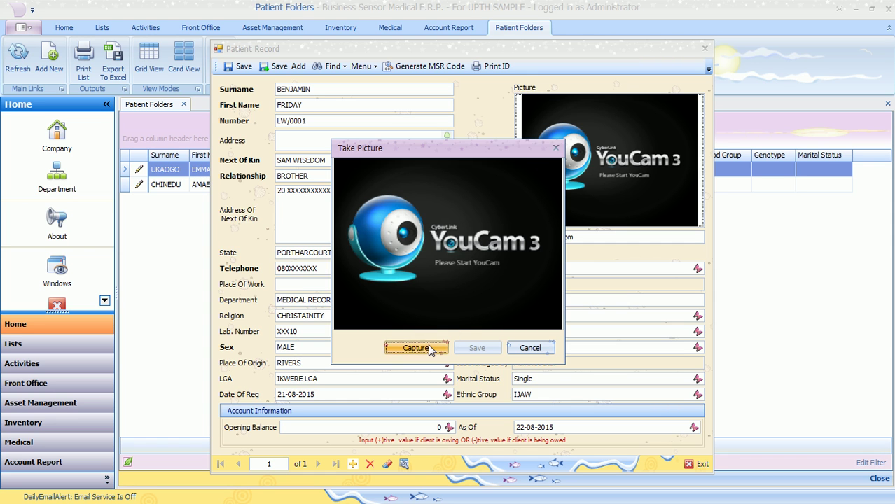
pyautogui.click(436, 348)
# Cancel the camera, load 1a.jpg from Gallery as the patient photo, and save.
pyautogui.moveTo(886, 210)
pyautogui.click(555, 147)
pyautogui.rightClick(565, 148)
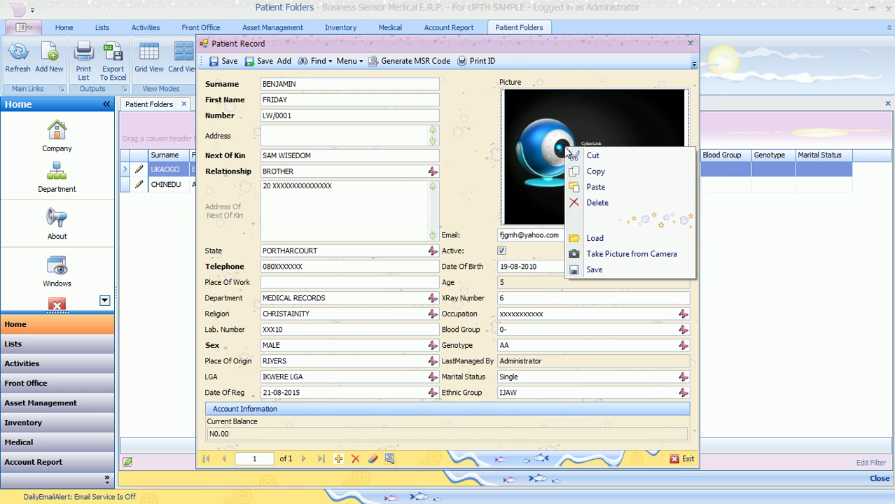
pyautogui.click(606, 239)
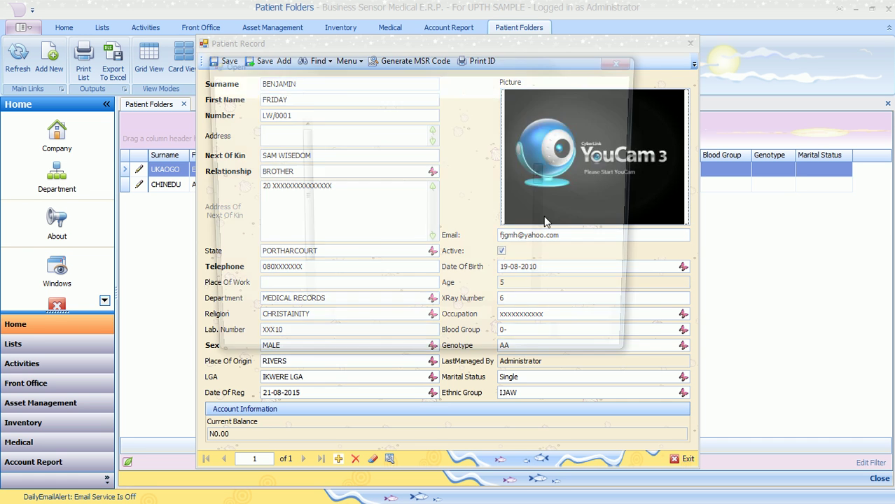
pyautogui.click(362, 209)
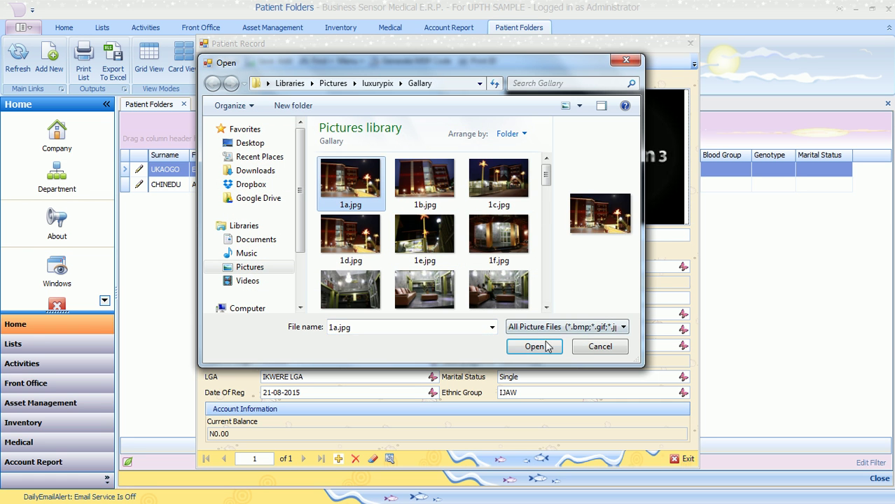
pyautogui.click(535, 346)
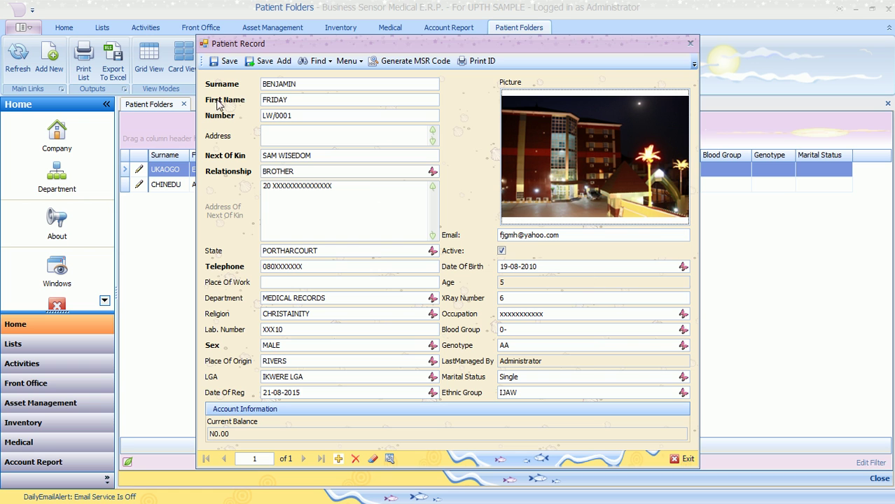
pyautogui.click(223, 63)
# Read the 'Generating patient MSR Code' notes in Notepad, then return to the Patient Record.
pyautogui.moveTo(886, 308)
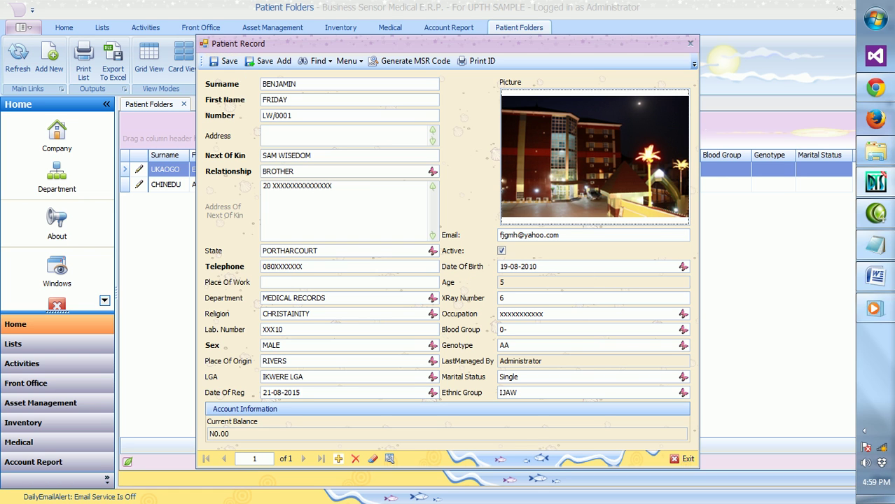
pyautogui.click(880, 249)
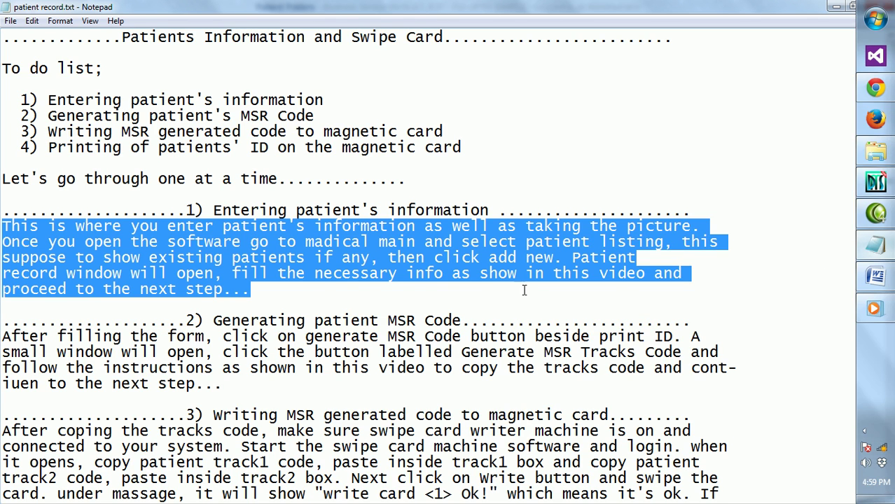
pyautogui.scroll(-1, 345, 271)
pyautogui.scroll(-1, 345, 271)
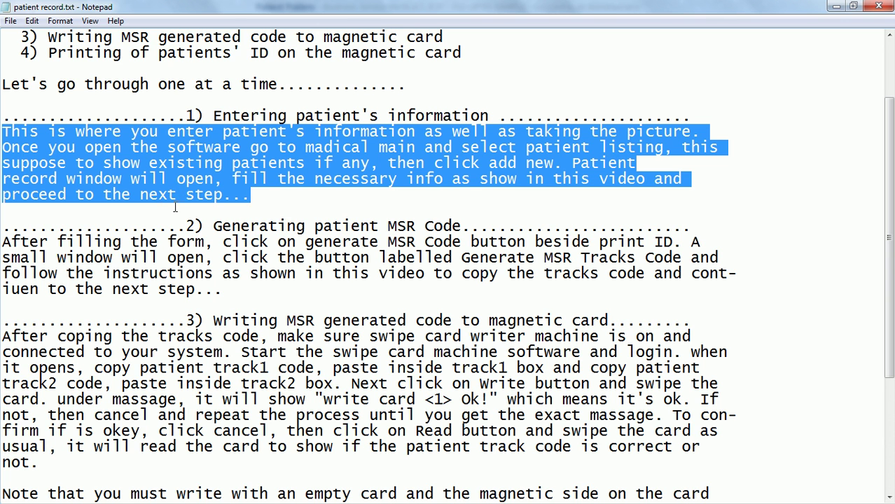
pyautogui.moveTo(214, 226); pyautogui.dragTo(703, 220)
pyautogui.scroll(-3, 532, 279)
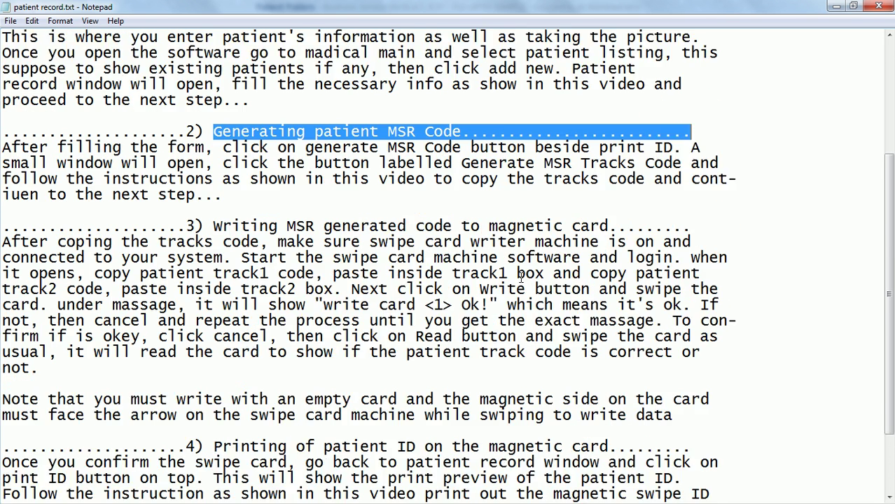
pyautogui.scroll(-1, 14, 133)
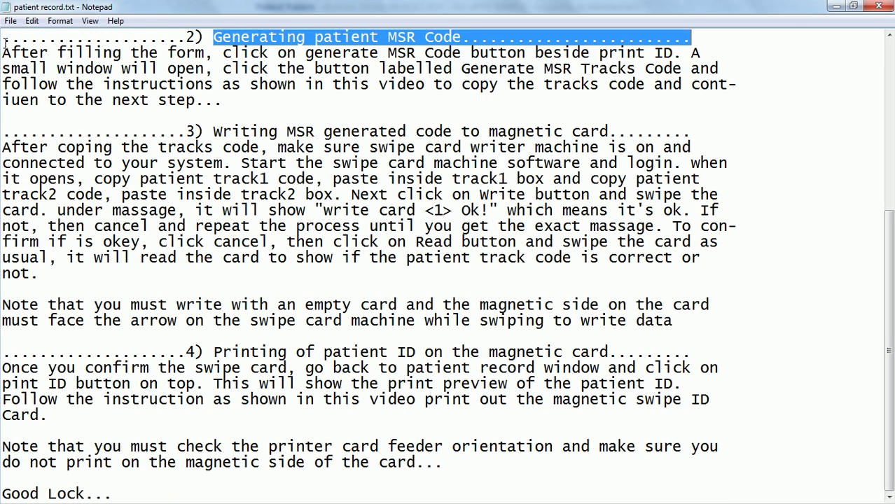
pyautogui.moveTo(4, 51); pyautogui.dragTo(231, 105)
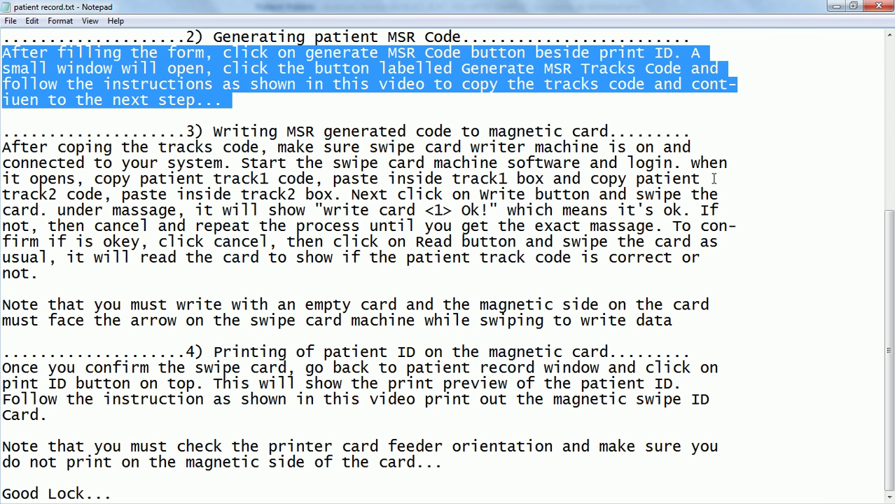
pyautogui.moveTo(885, 279)
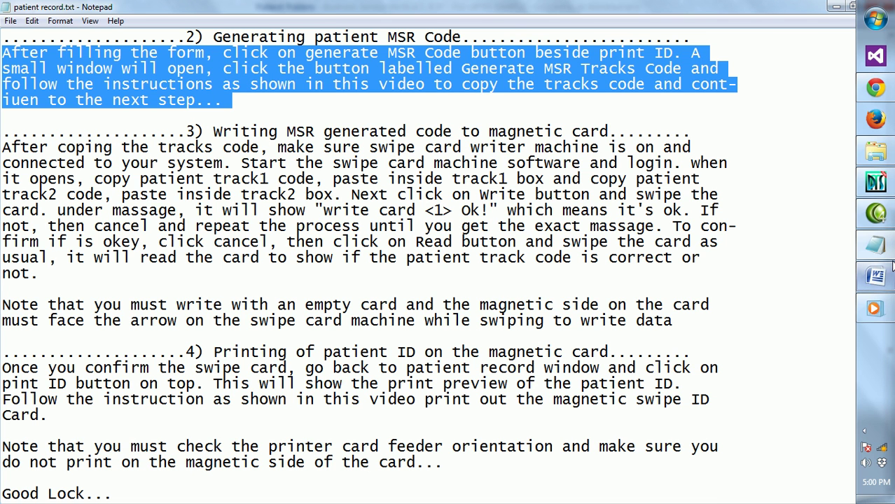
pyautogui.click(881, 198)
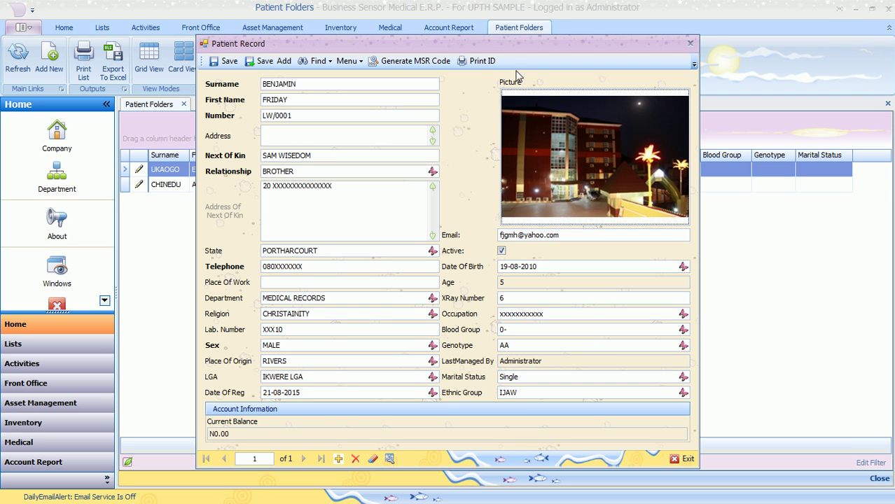
# Generate the Track1 and Track2 MSR codes, copy the Track1 code, and return to Notepad.
pyautogui.click(399, 63)
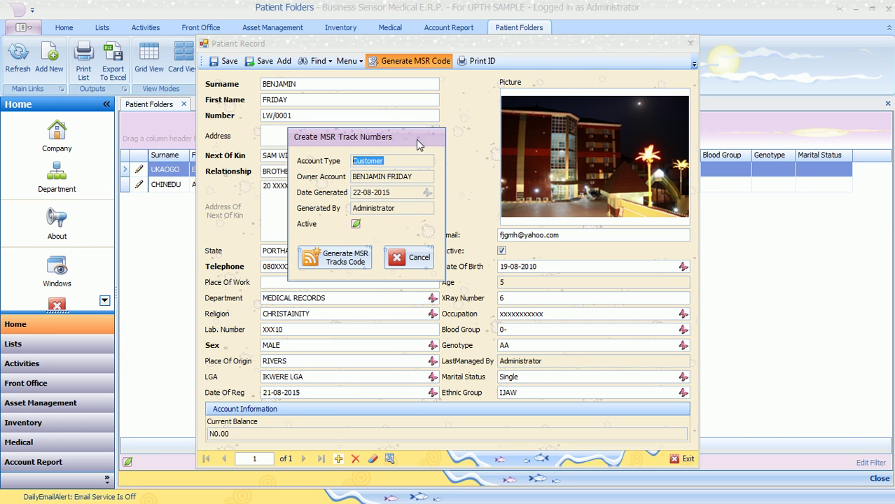
pyautogui.moveTo(412, 145); pyautogui.dragTo(445, 118)
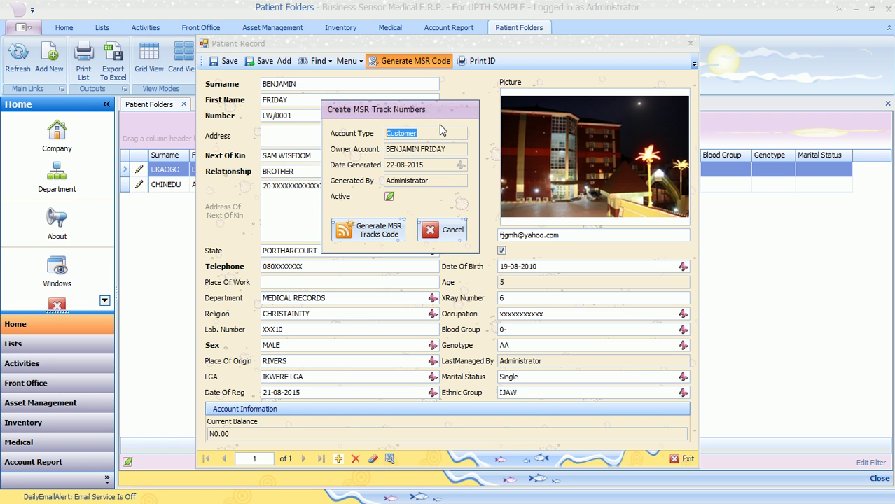
pyautogui.click(364, 232)
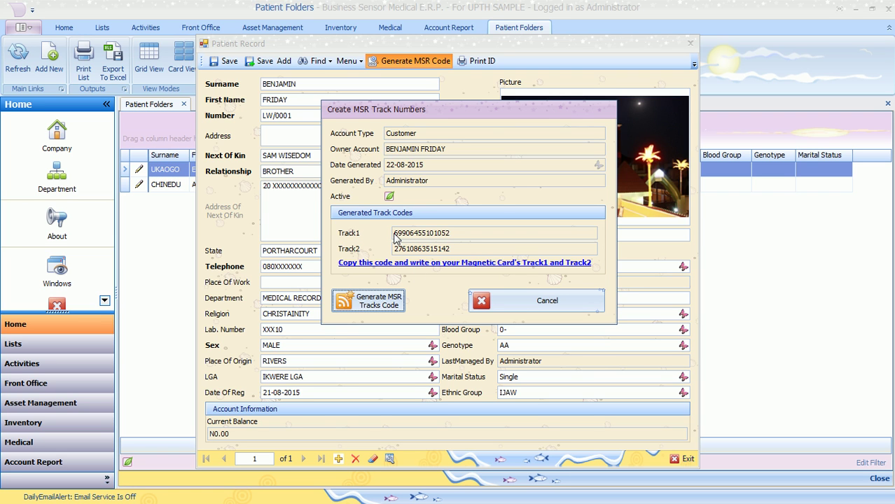
pyautogui.moveTo(396, 232); pyautogui.dragTo(457, 229)
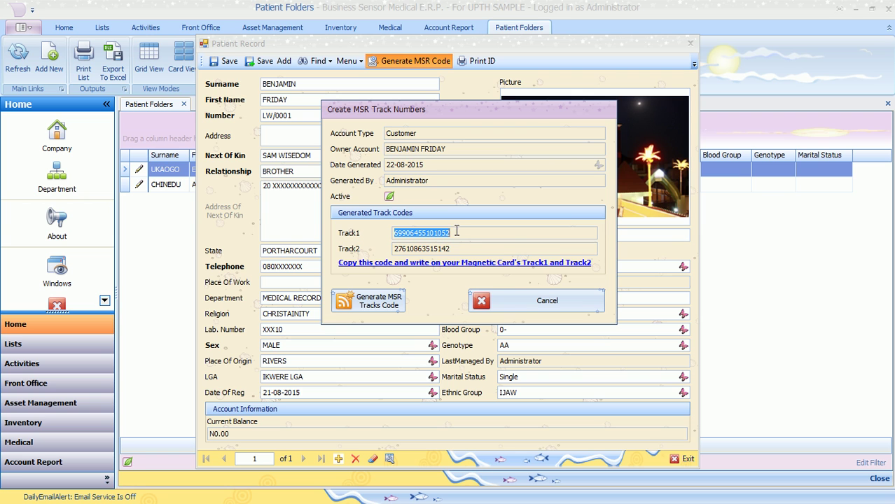
pyautogui.rightClick(439, 236)
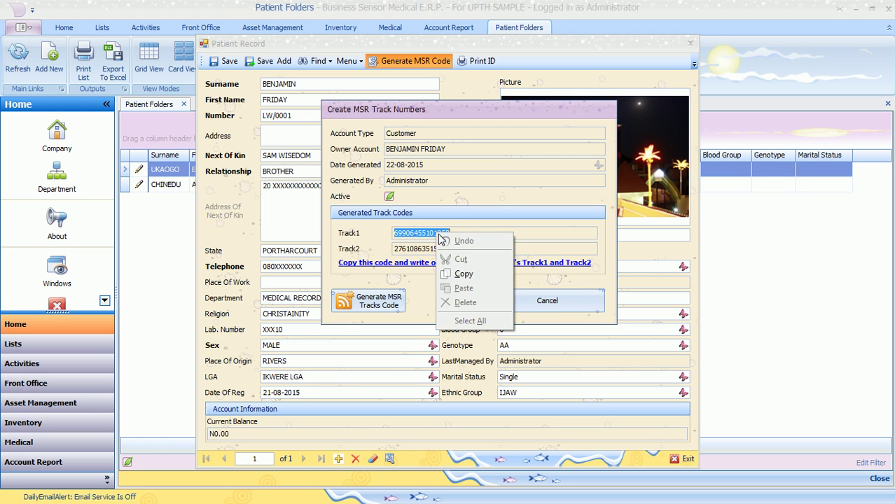
pyautogui.click(473, 275)
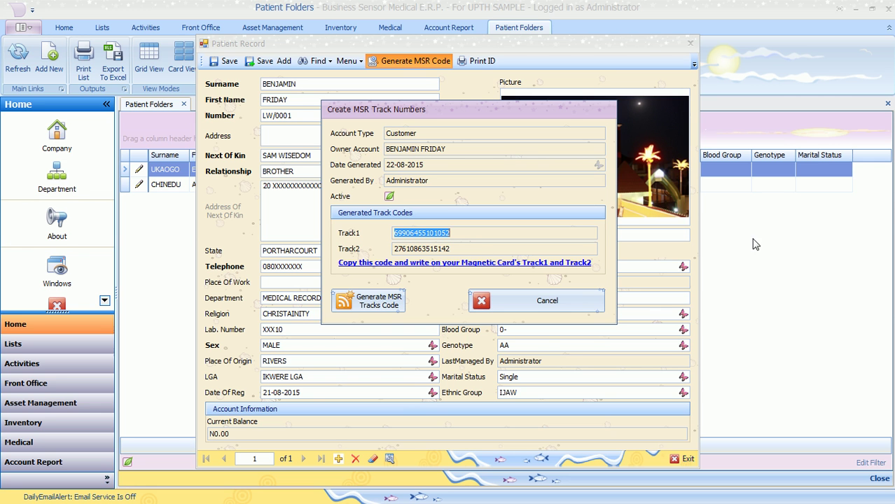
pyautogui.click(877, 245)
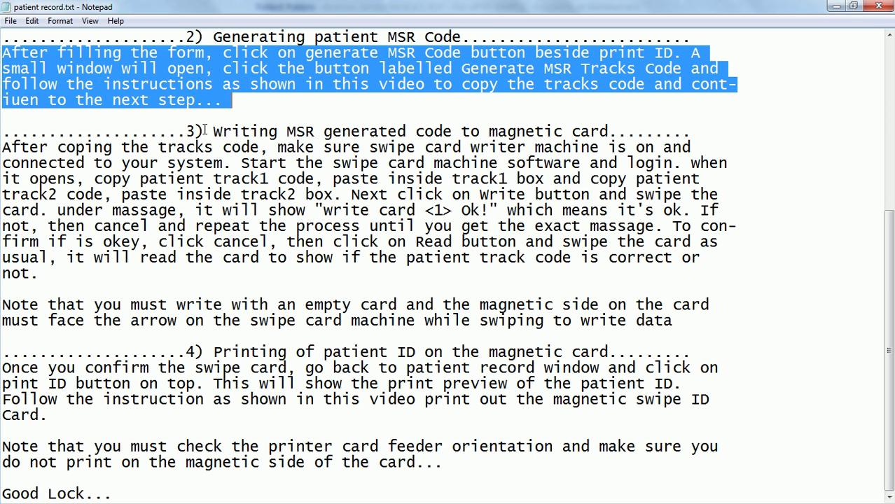
# Highlight the step 3 card-writing heading and paragraph in Notepad, then show Start > All Programs.
pyautogui.moveTo(187, 131); pyautogui.dragTo(692, 130)
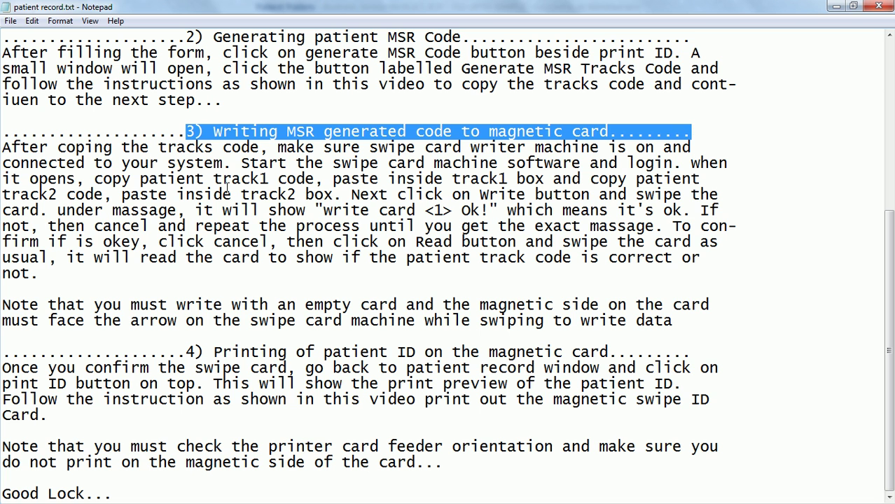
pyautogui.moveTo(4, 147); pyautogui.dragTo(335, 196)
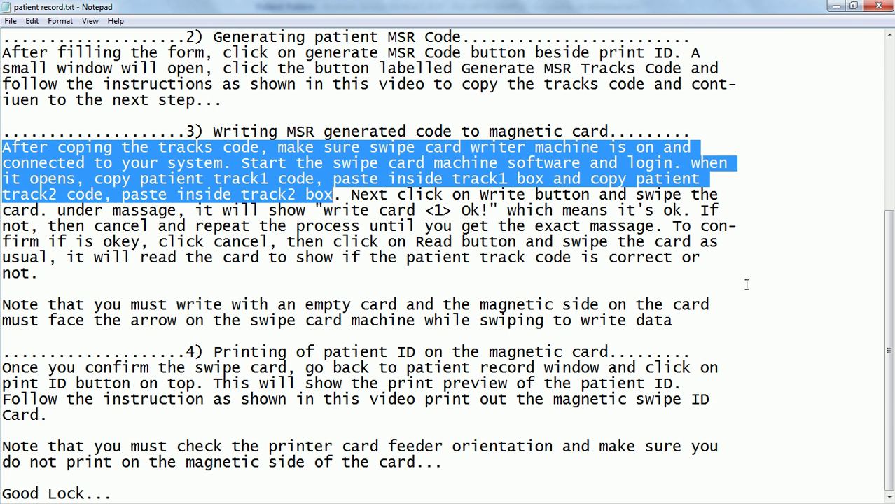
pyautogui.moveTo(875, 277)
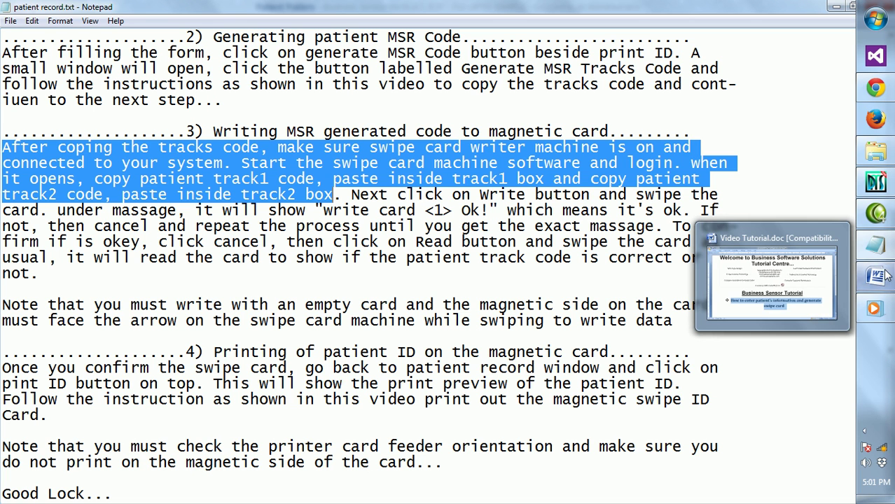
pyautogui.moveTo(875, 245)
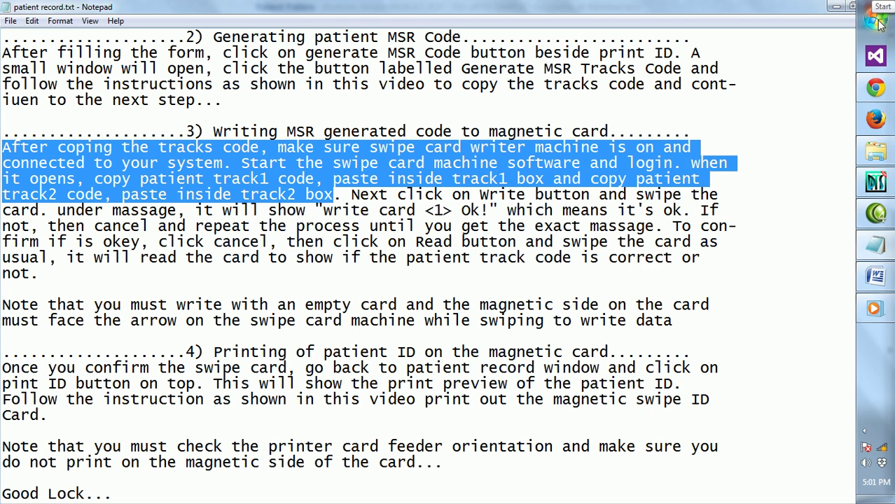
pyautogui.click(876, 21)
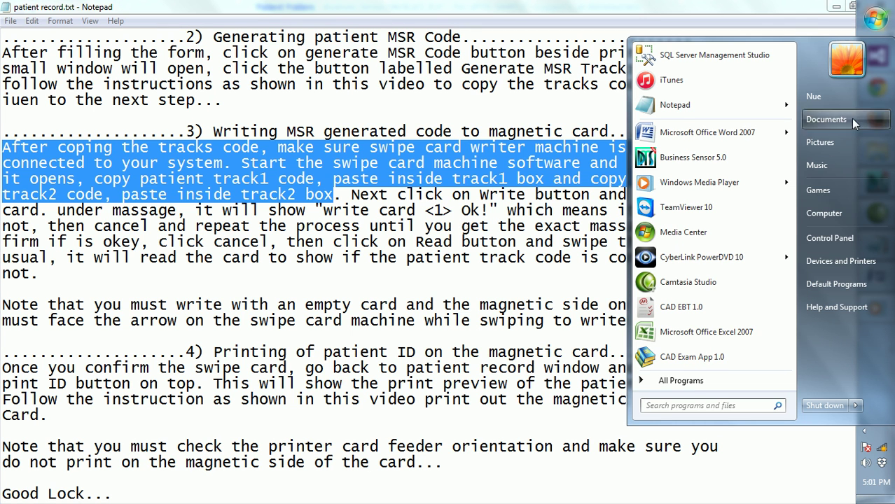
pyautogui.click(683, 381)
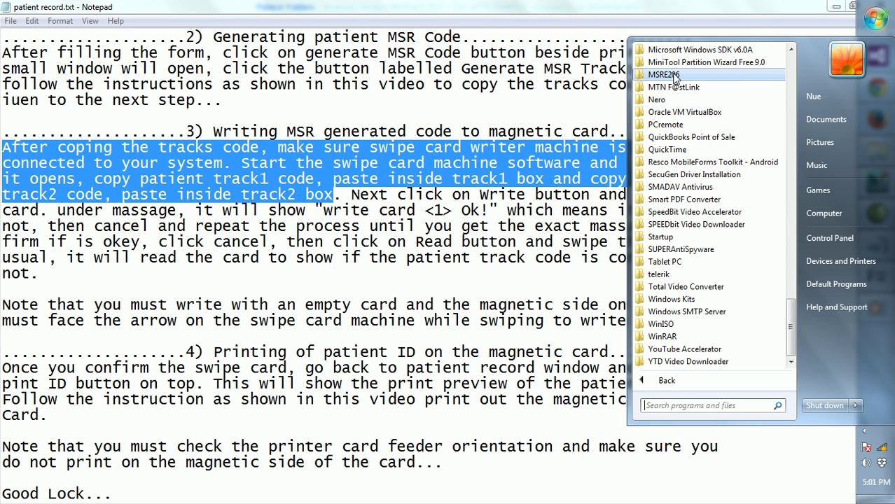
# Launch MSRE206 from its program folder and log in with the utility's password.
pyautogui.click(665, 74)
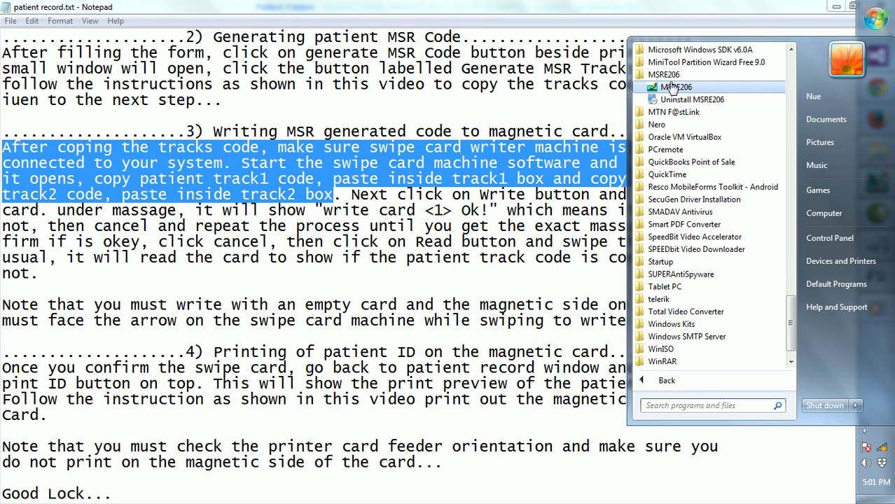
pyautogui.click(671, 89)
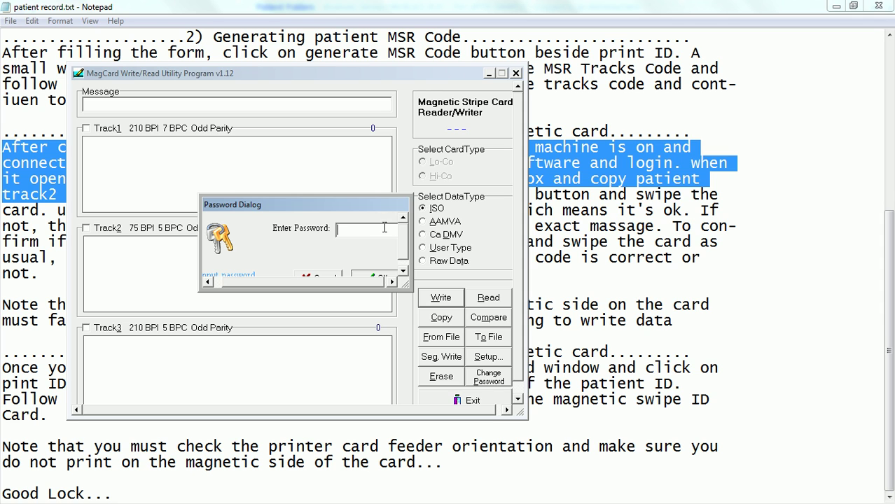
pyautogui.write('********')
pyautogui.press('Return')
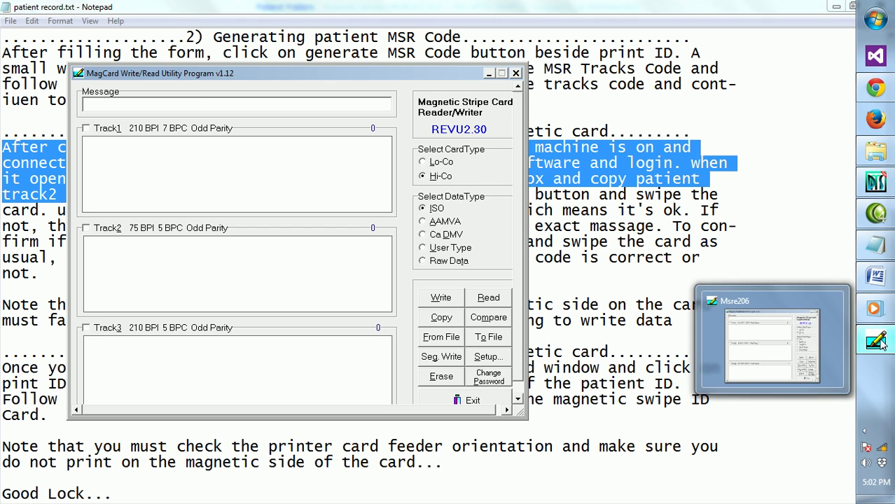
pyautogui.click(879, 342)
pyautogui.click(880, 342)
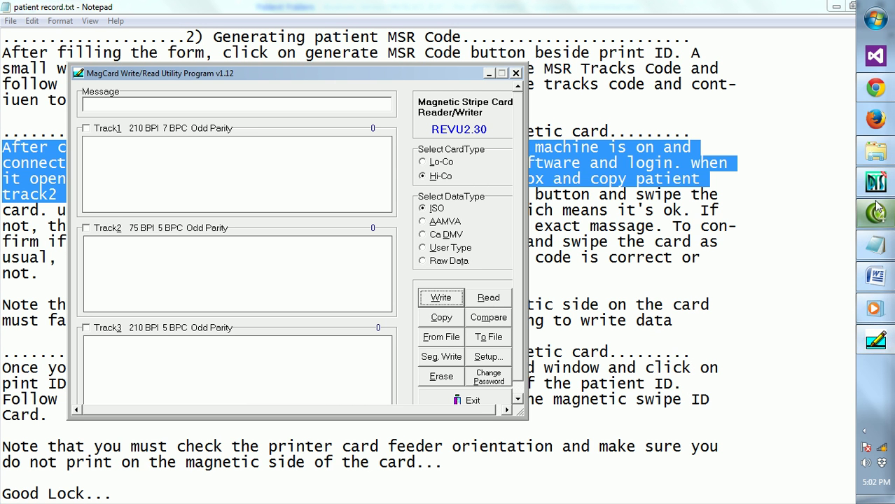
pyautogui.moveTo(878, 184)
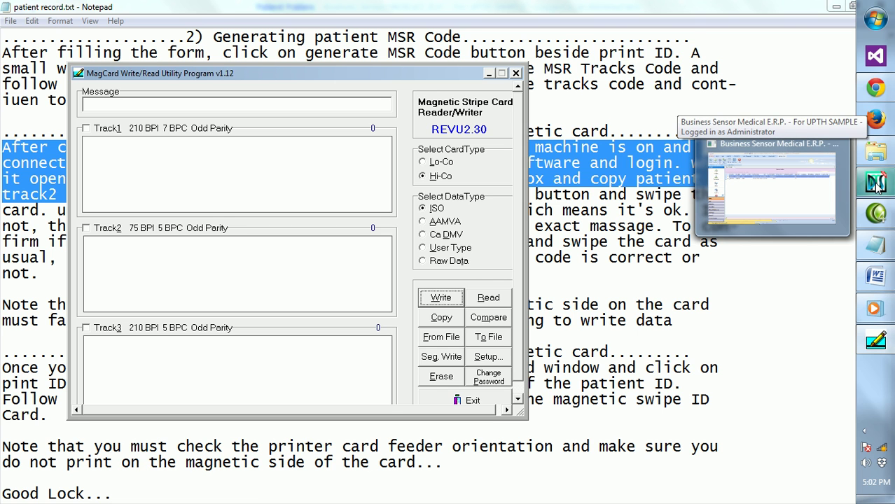
pyautogui.click(814, 203)
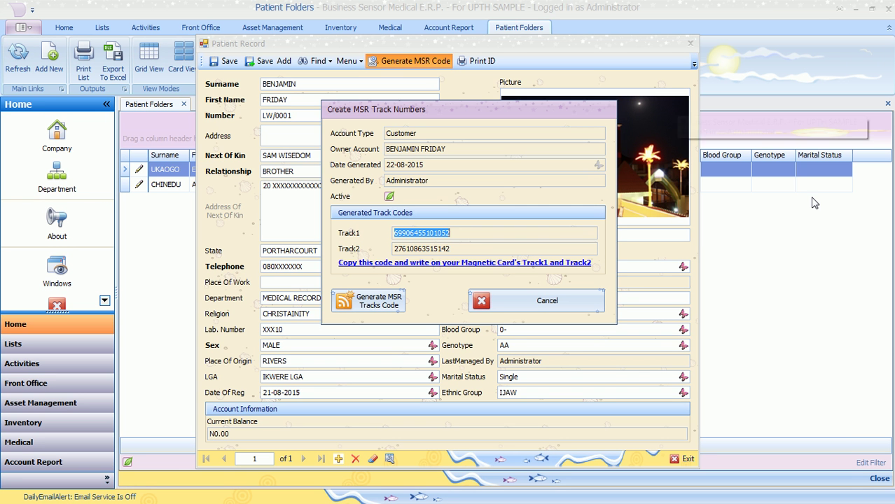
pyautogui.click(469, 235)
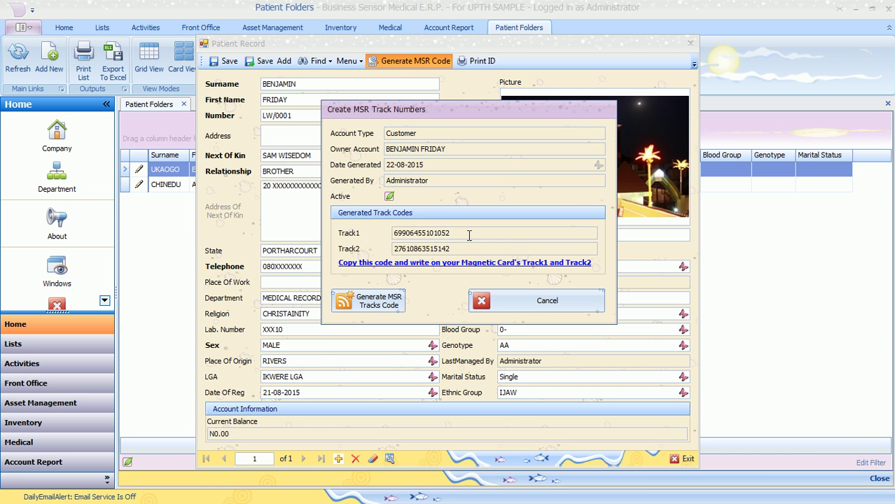
pyautogui.moveTo(455, 233); pyautogui.dragTo(394, 232)
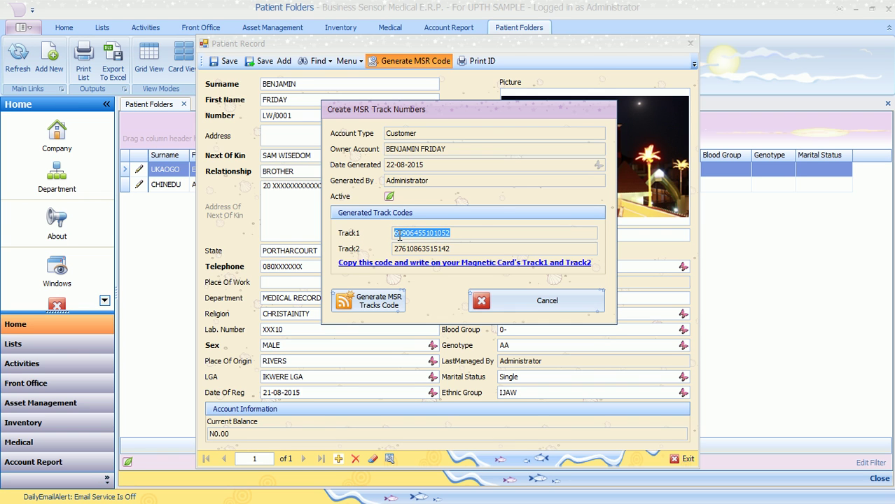
pyautogui.rightClick(408, 236)
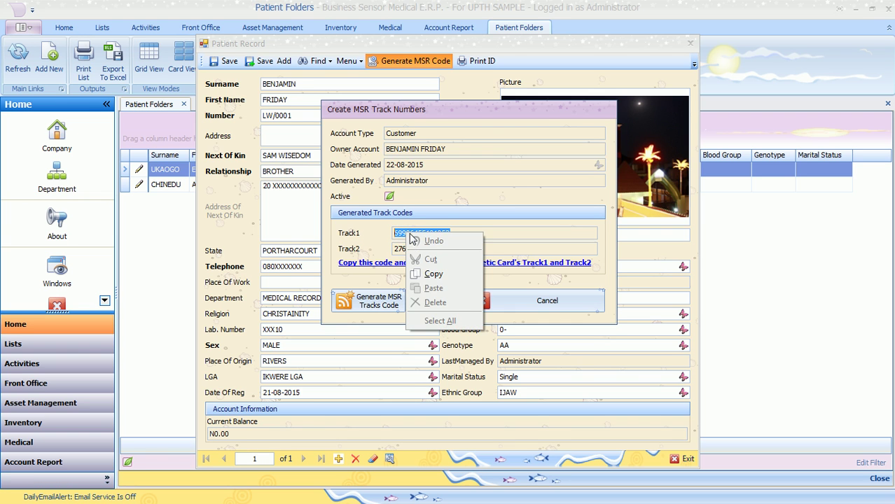
pyautogui.click(446, 274)
pyautogui.moveTo(889, 210)
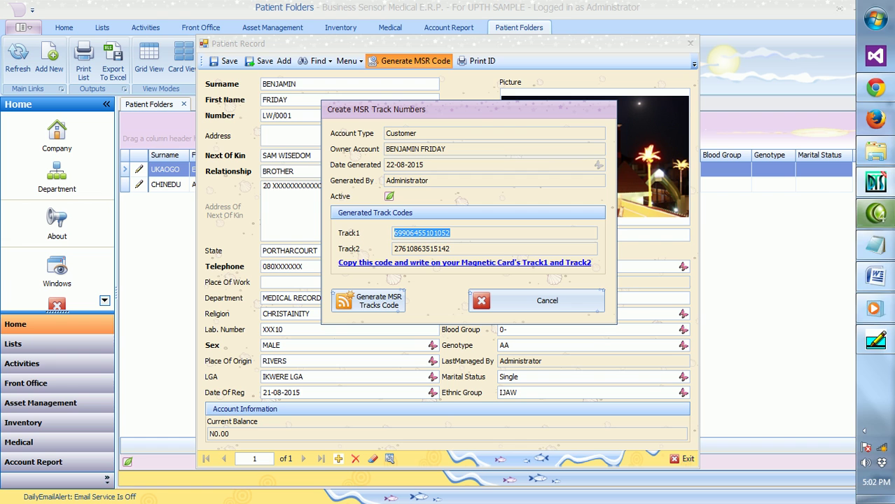
pyautogui.moveTo(879, 347)
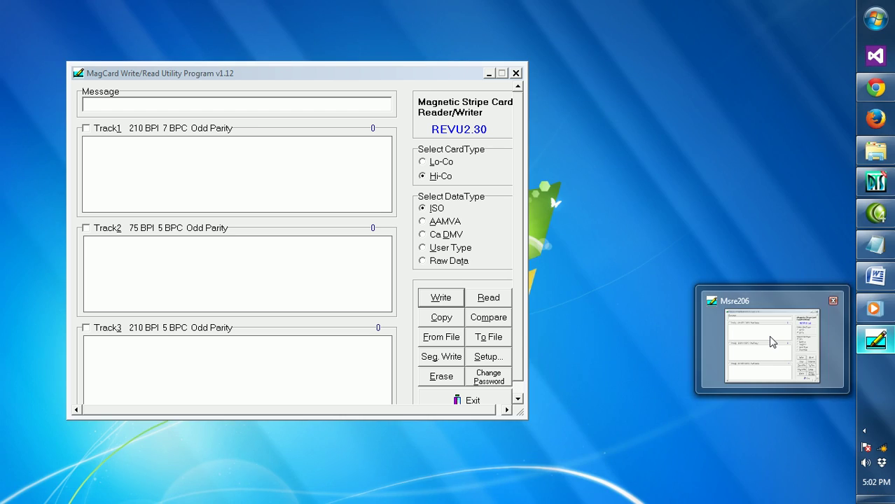
pyautogui.click(771, 336)
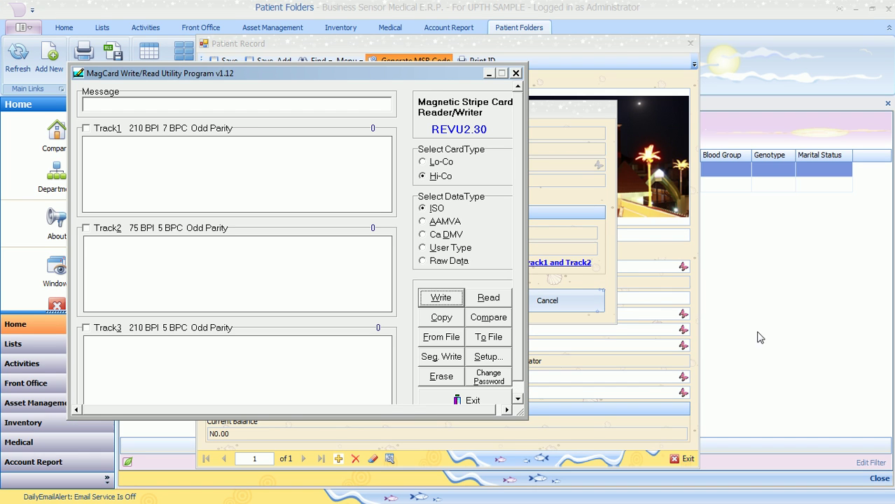
pyautogui.click(126, 159)
pyautogui.rightClick(126, 158)
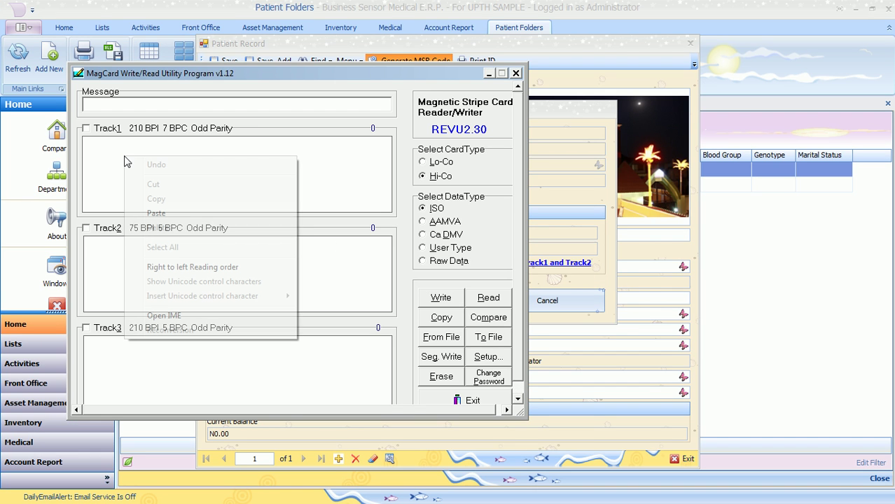
pyautogui.click(189, 217)
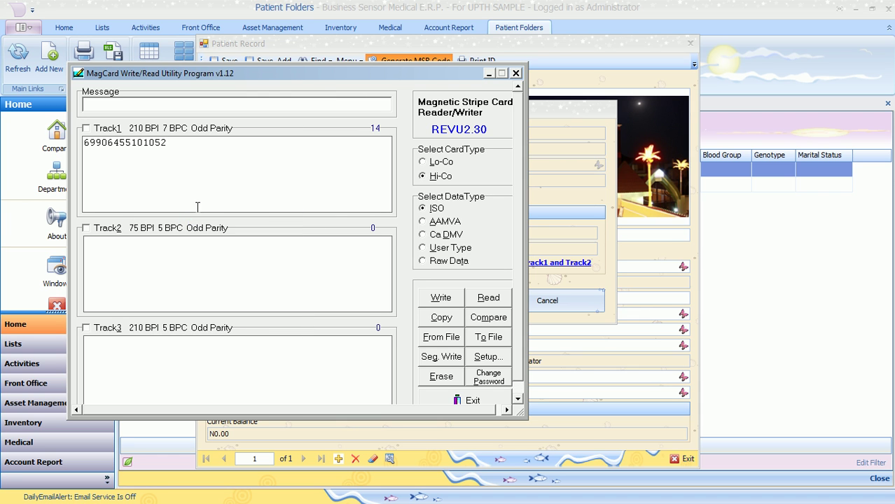
pyautogui.moveTo(883, 270)
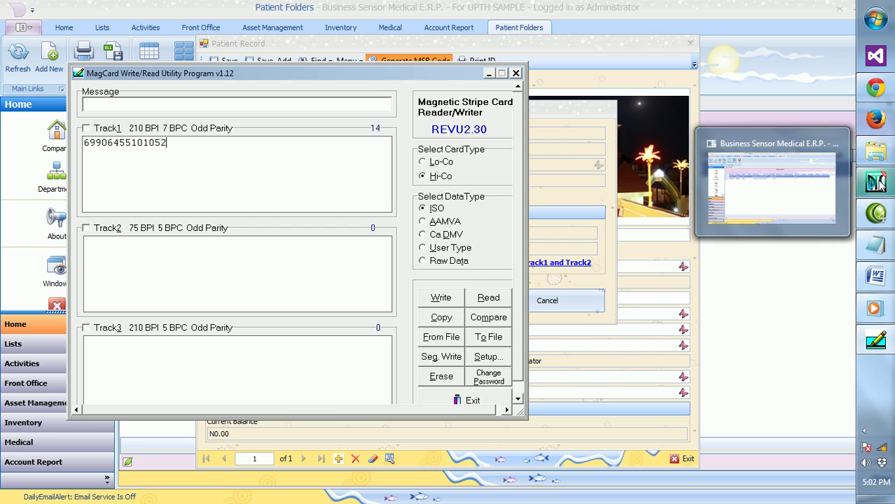
pyautogui.click(802, 188)
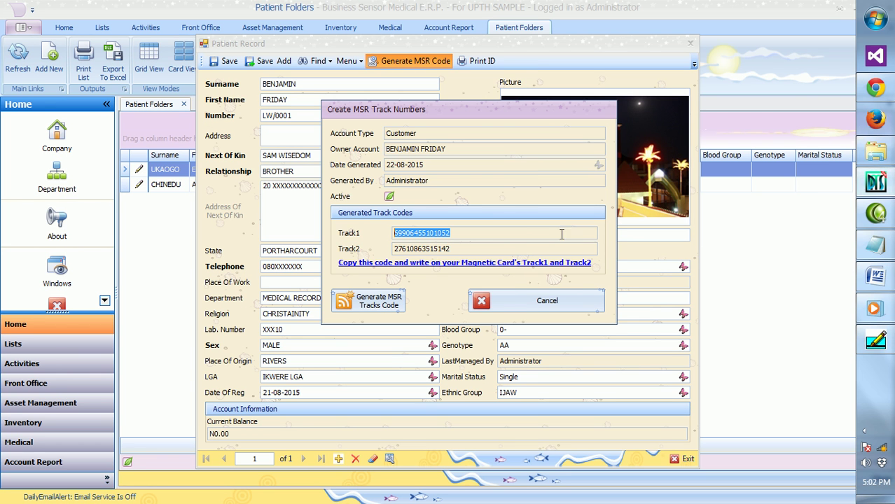
pyautogui.doubleClick(401, 249)
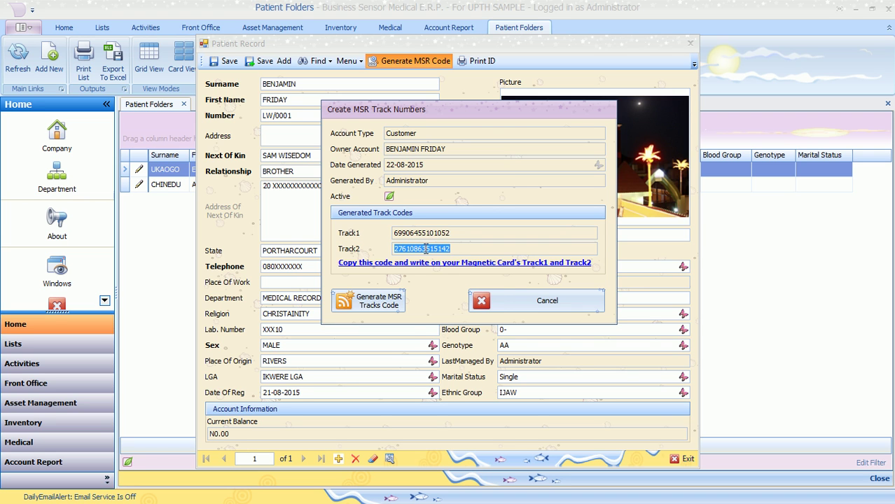
pyautogui.rightClick(425, 248)
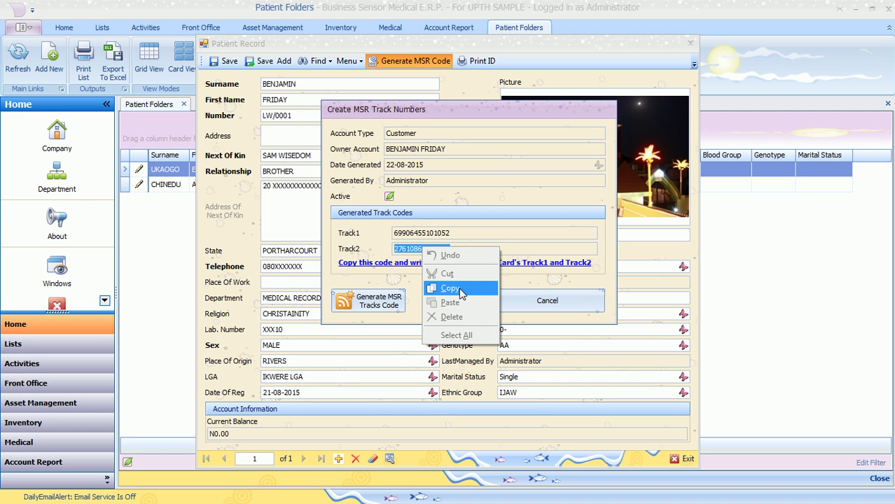
pyautogui.click(460, 290)
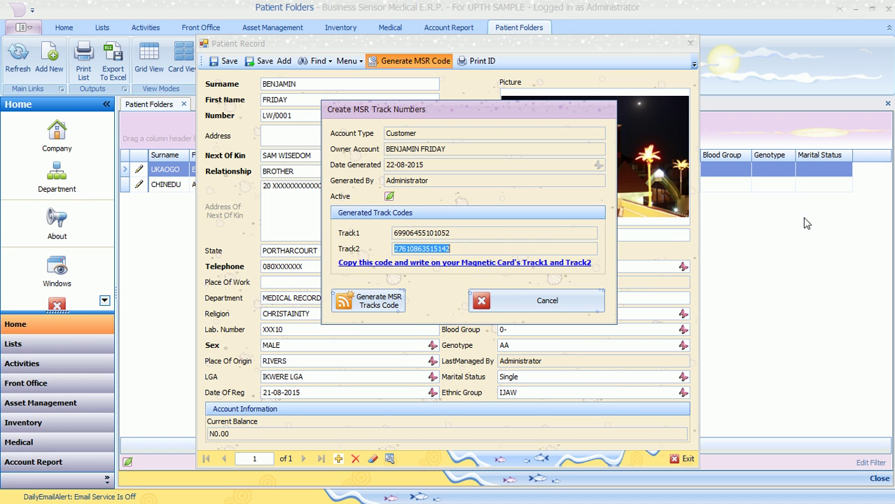
pyautogui.moveTo(879, 337)
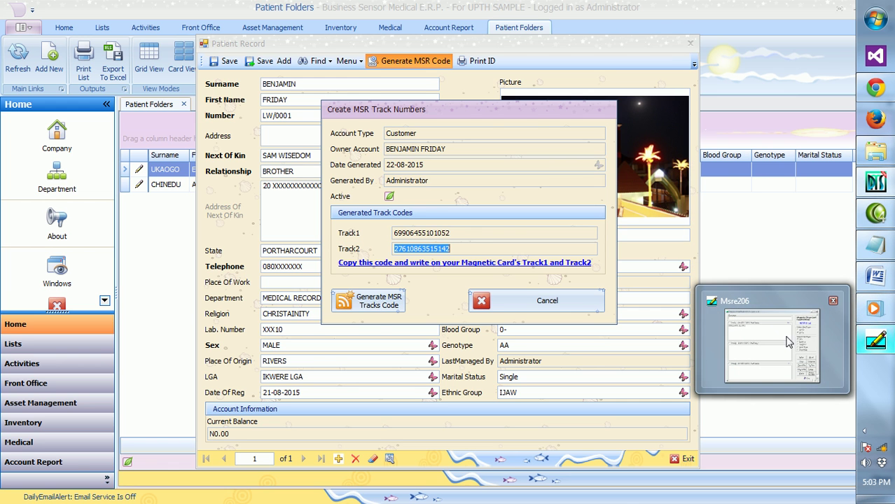
pyautogui.moveTo(781, 341)
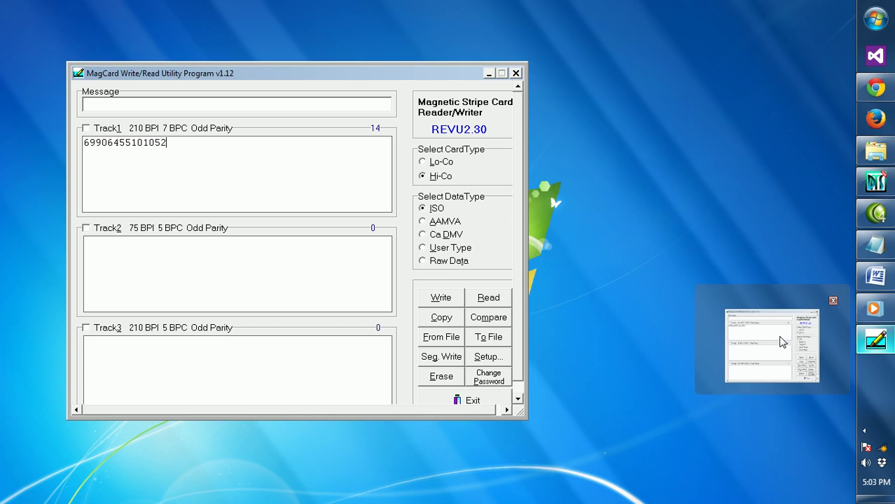
pyautogui.click(782, 341)
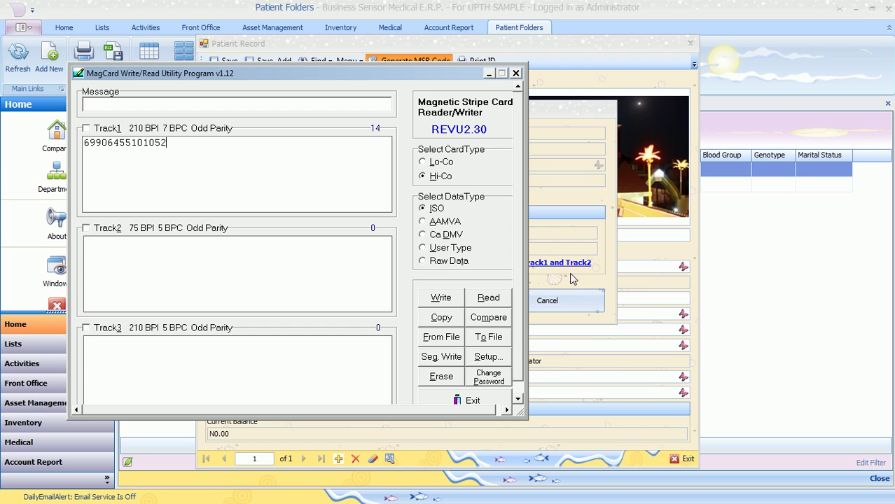
pyautogui.rightClick(126, 261)
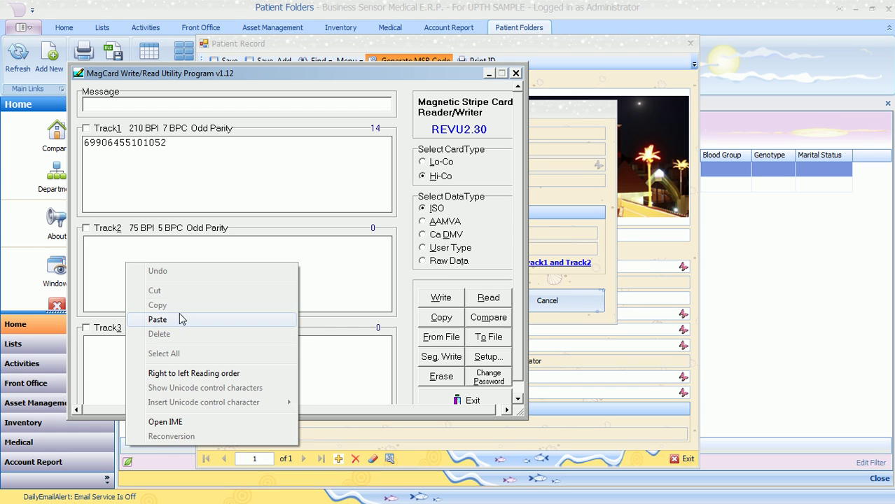
pyautogui.click(158, 319)
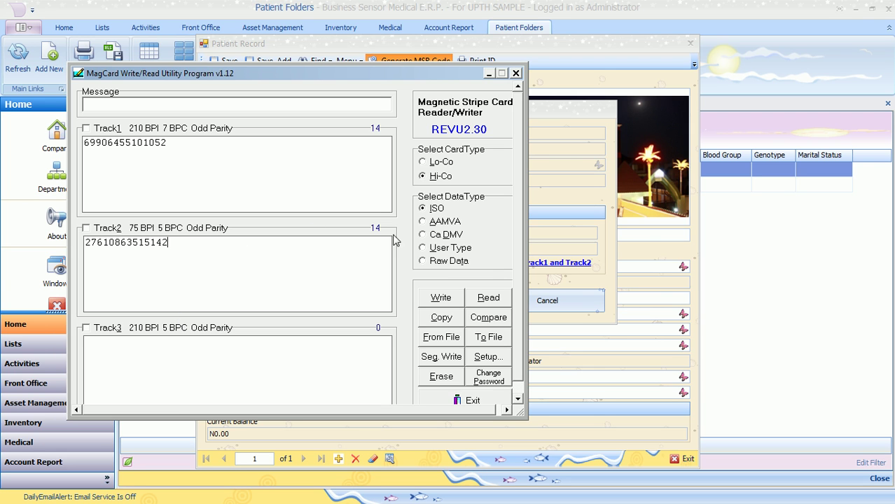
# In patient record.txt, highlight the card-writing instructions and the note about using an empty card.
pyautogui.moveTo(888, 315)
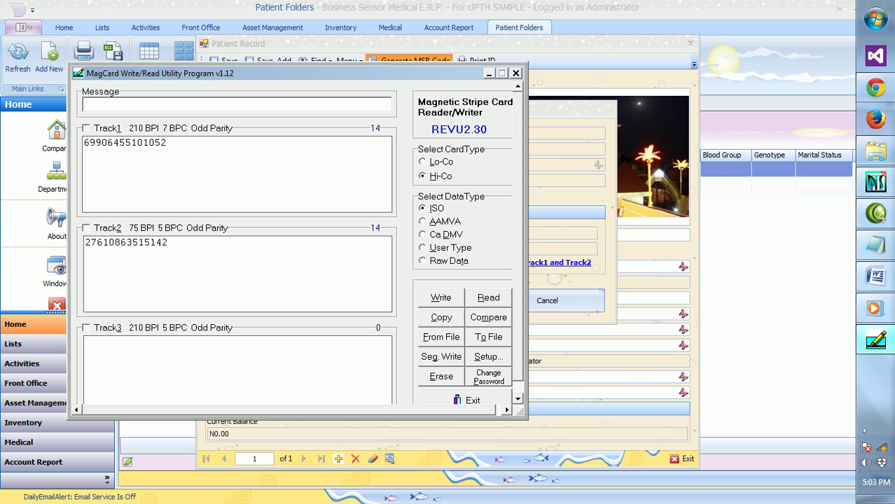
pyautogui.click(886, 254)
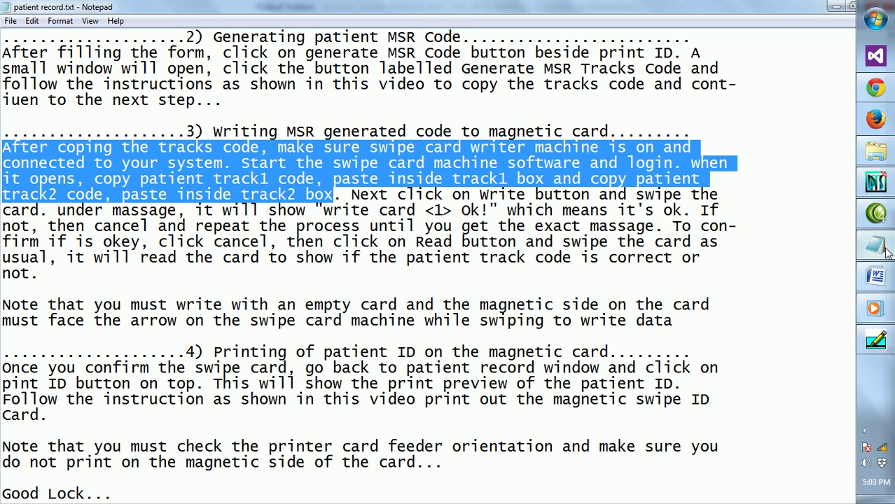
pyautogui.moveTo(353, 194); pyautogui.dragTo(575, 274)
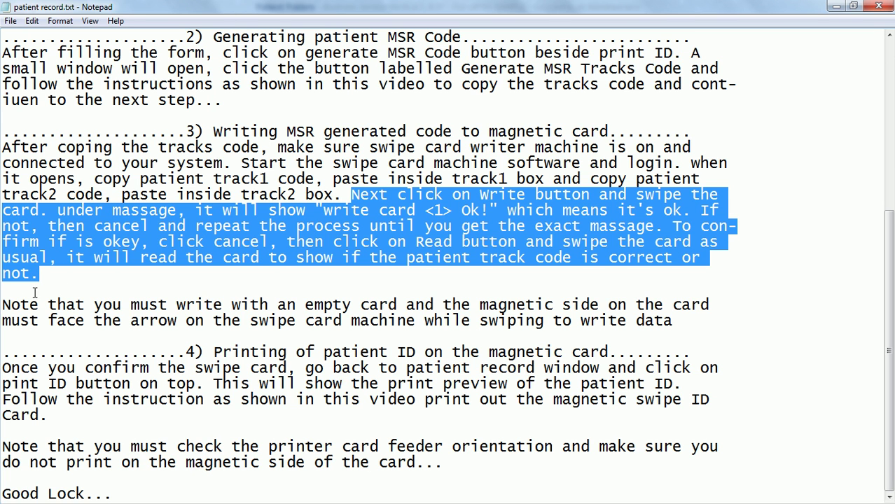
pyautogui.moveTo(5, 304); pyautogui.dragTo(673, 320)
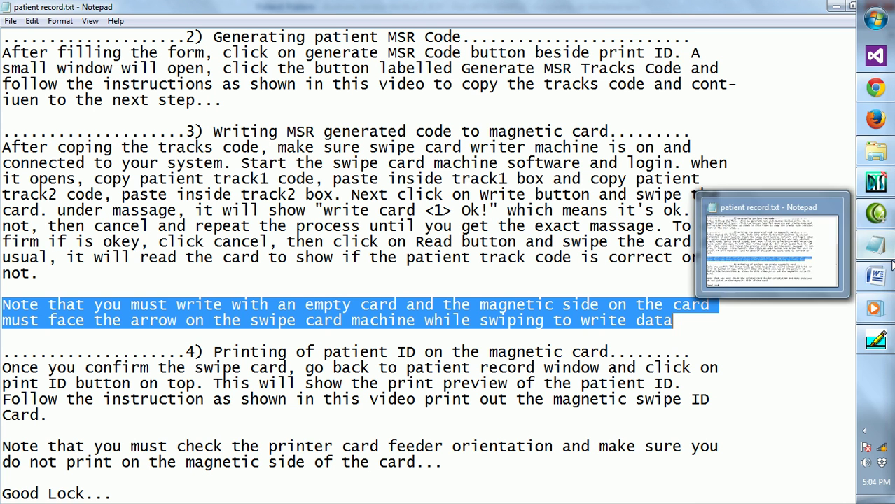
pyautogui.moveTo(875, 341)
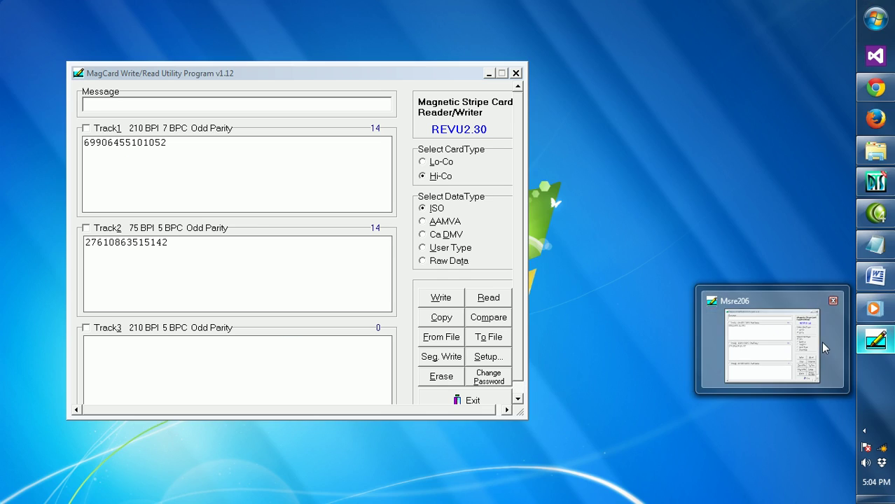
# Write both track codes to the swipe card, then close the WRITE CARD prompt after Write Card <1> OK.
pyautogui.click(799, 346)
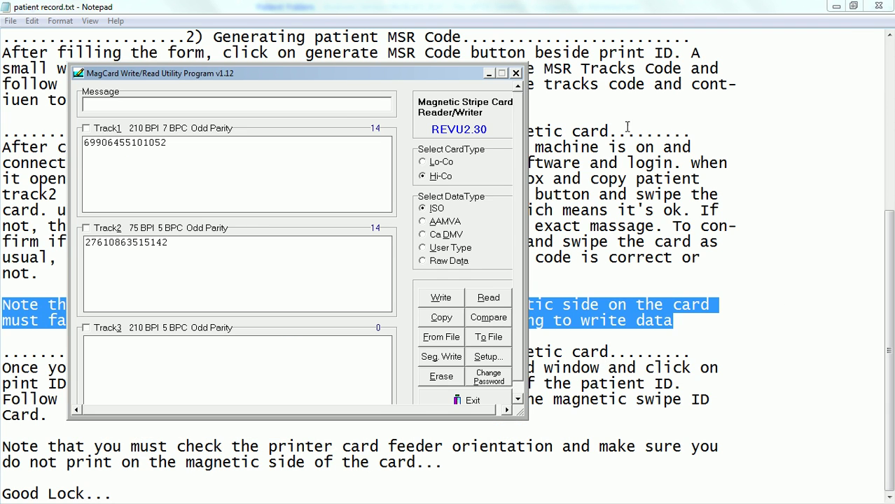
pyautogui.click(440, 300)
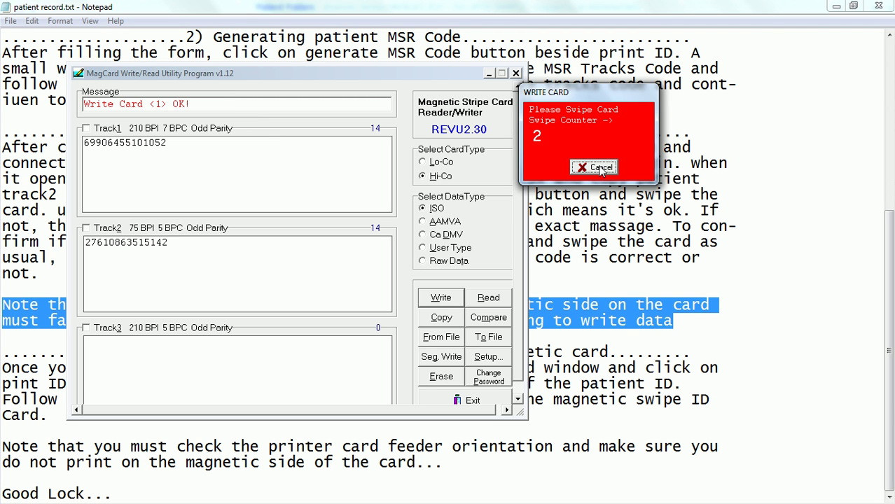
pyautogui.click(599, 167)
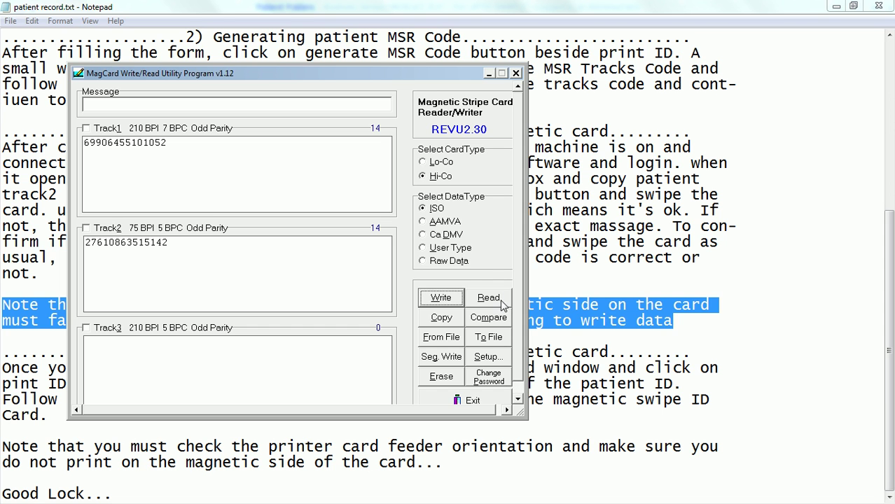
# Read the card back twice to confirm both track codes, then bring Notepad forward.
pyautogui.moveTo(382, 69); pyautogui.dragTo(513, 57)
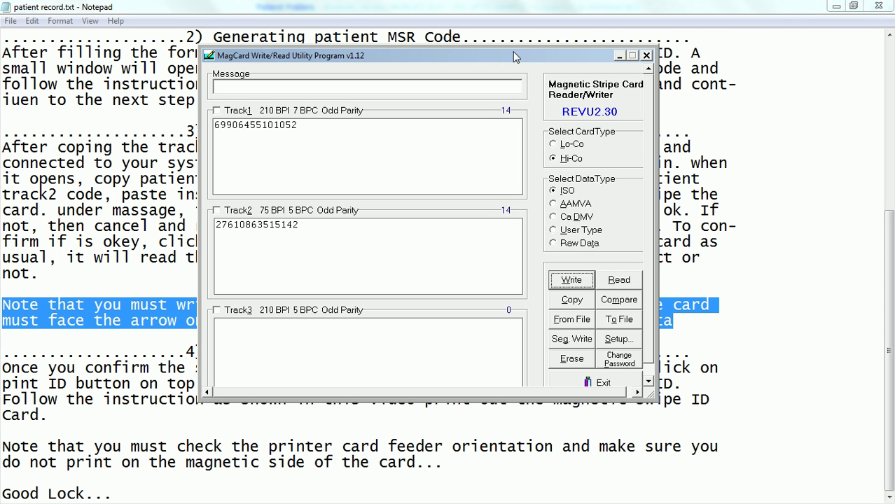
pyautogui.click(618, 280)
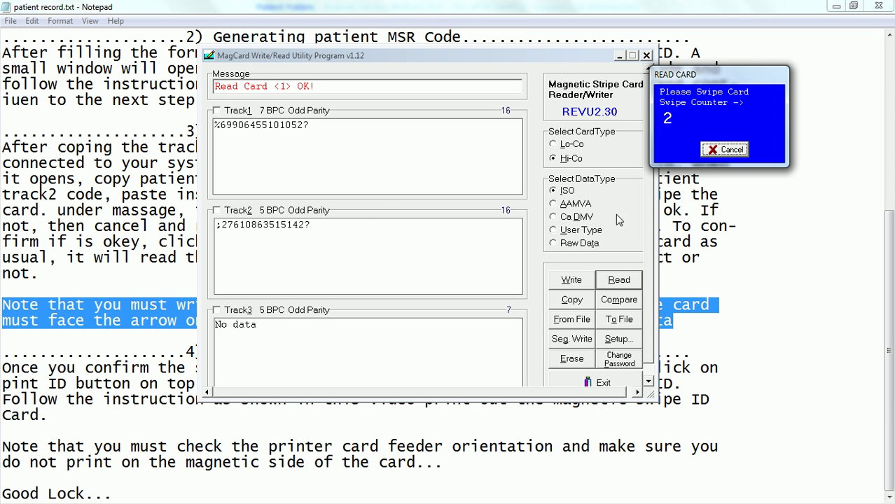
pyautogui.click(725, 151)
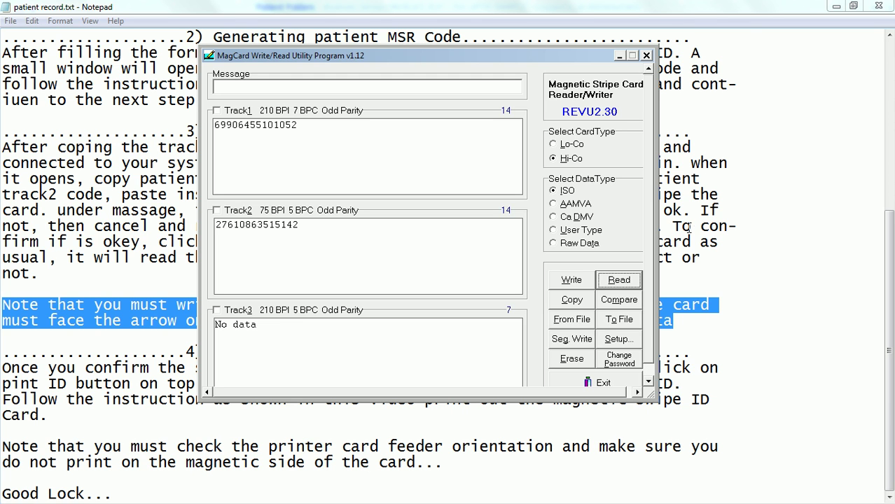
pyautogui.click(618, 284)
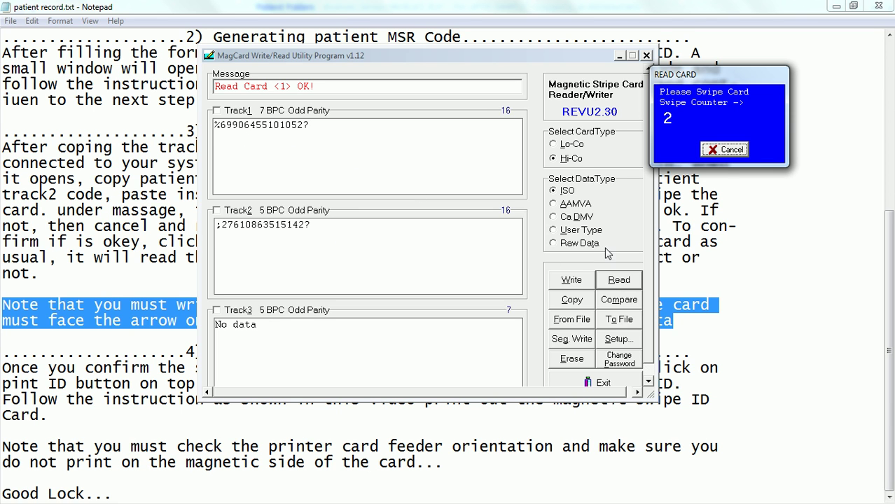
pyautogui.click(730, 152)
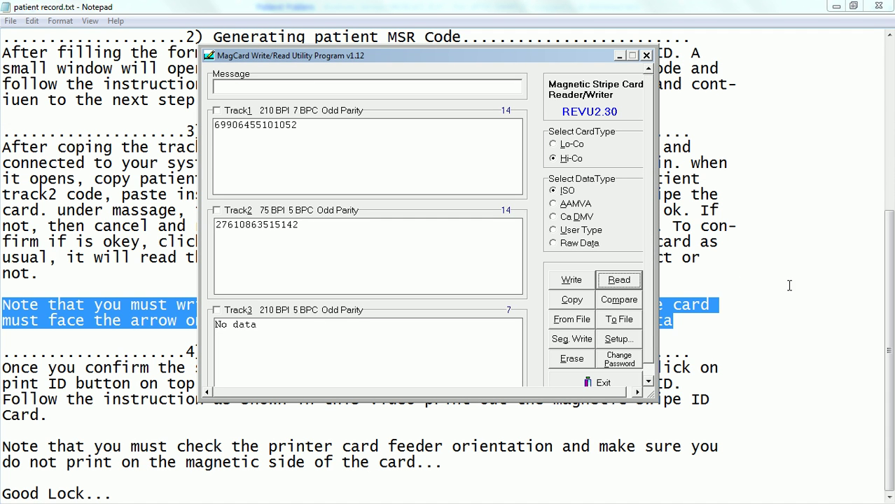
pyautogui.click(826, 316)
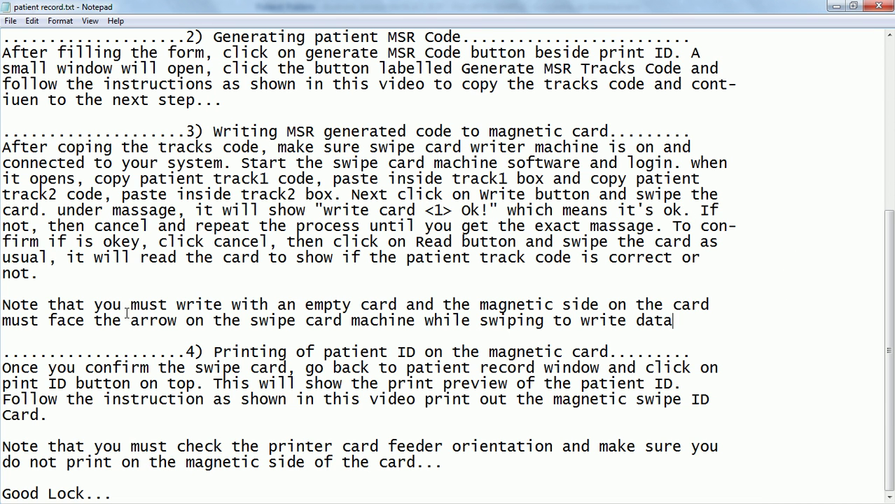
pyautogui.moveTo(3, 305); pyautogui.dragTo(12, 305)
pyautogui.moveTo(185, 352); pyautogui.dragTo(696, 345)
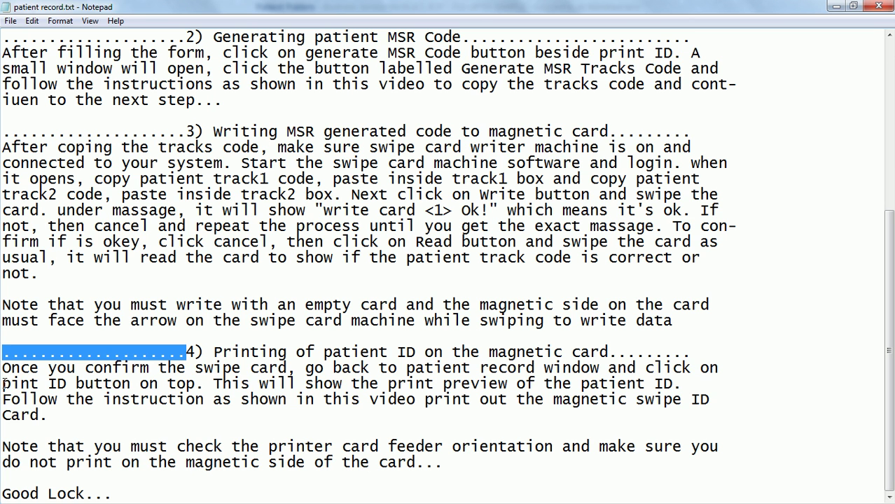
pyautogui.moveTo(3, 367); pyautogui.dragTo(52, 414)
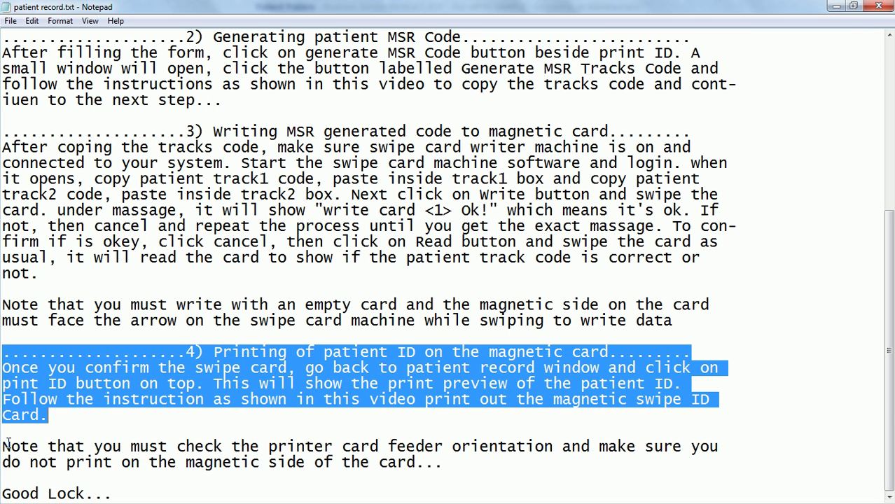
pyautogui.moveTo(5, 442); pyautogui.dragTo(446, 467)
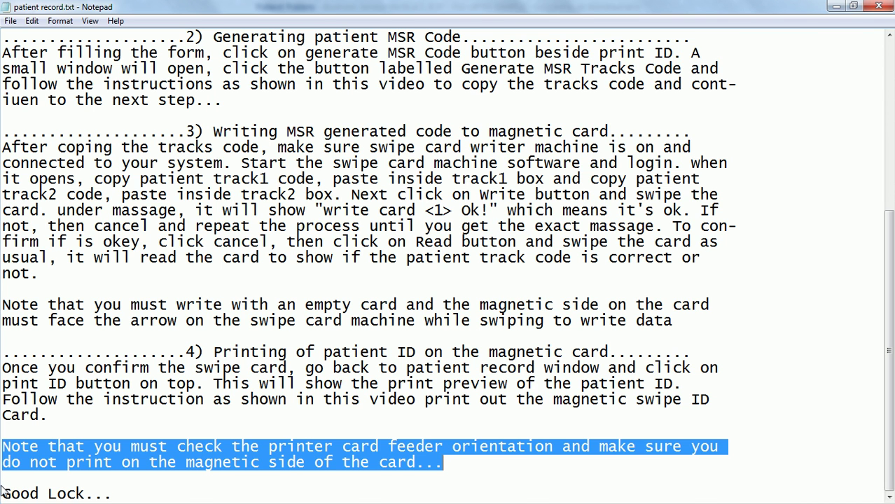
pyautogui.moveTo(7, 487); pyautogui.dragTo(138, 494)
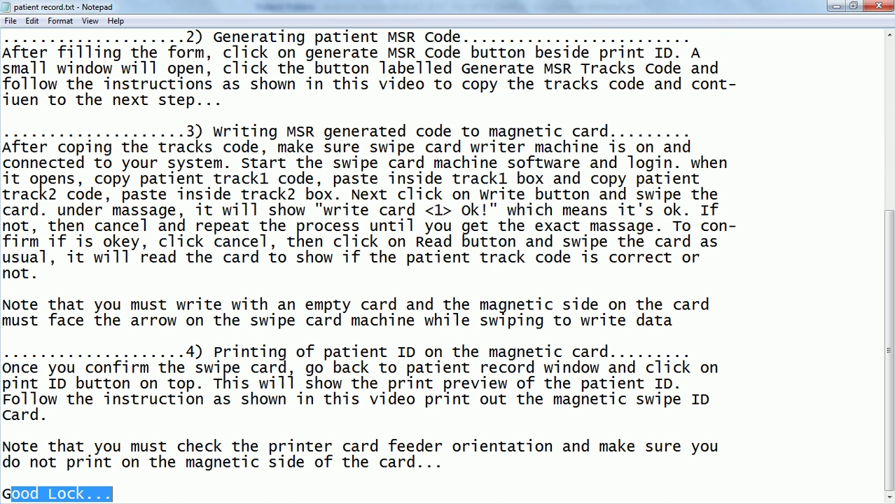
pyautogui.moveTo(875, 312)
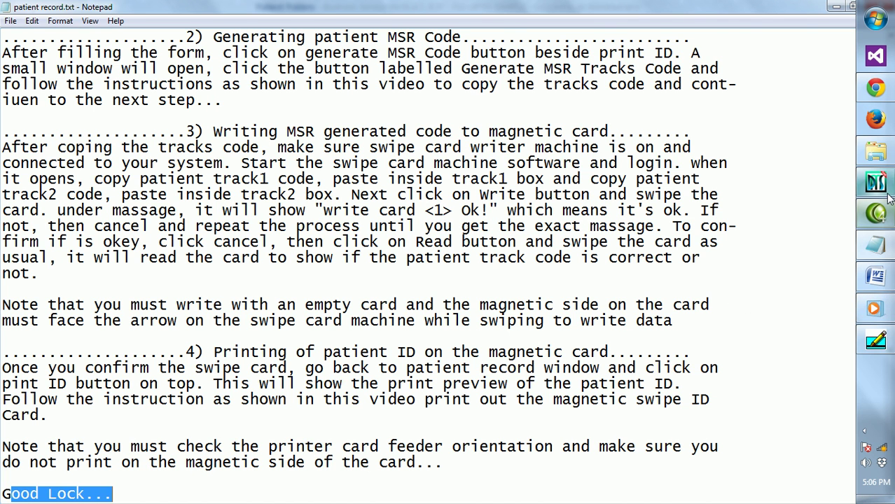
pyautogui.moveTo(886, 249)
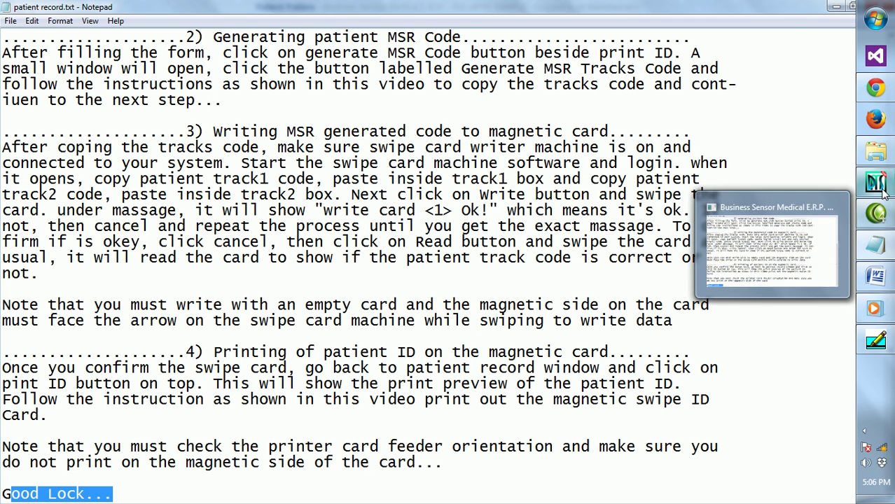
# Switch to the ERP, regenerate the MSR track codes, and cancel the Create MSR Track Numbers dialog.
pyautogui.click(882, 188)
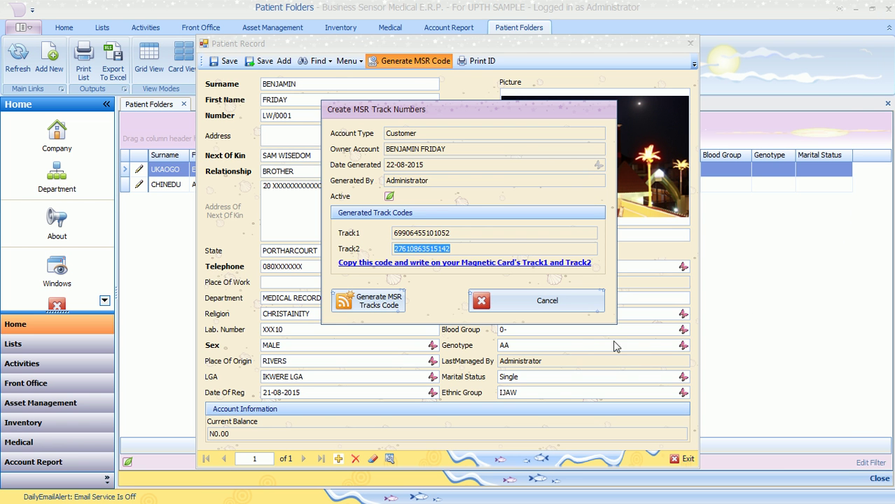
pyautogui.click(385, 312)
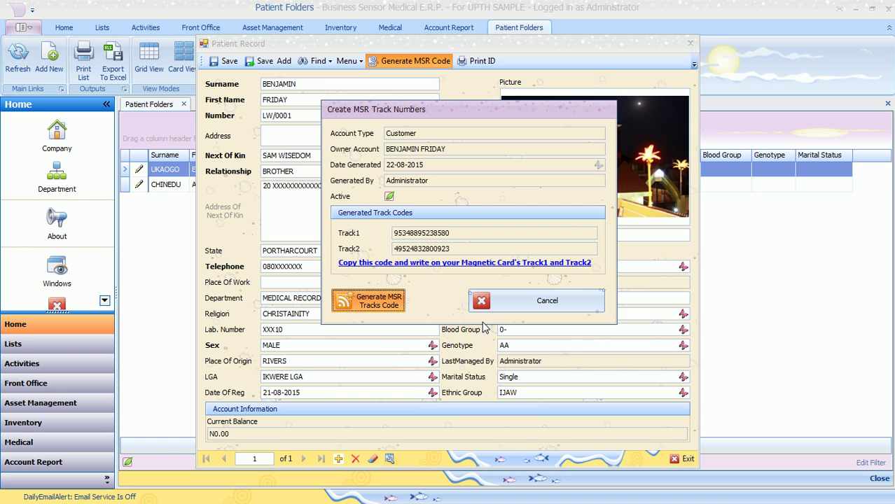
pyautogui.click(518, 308)
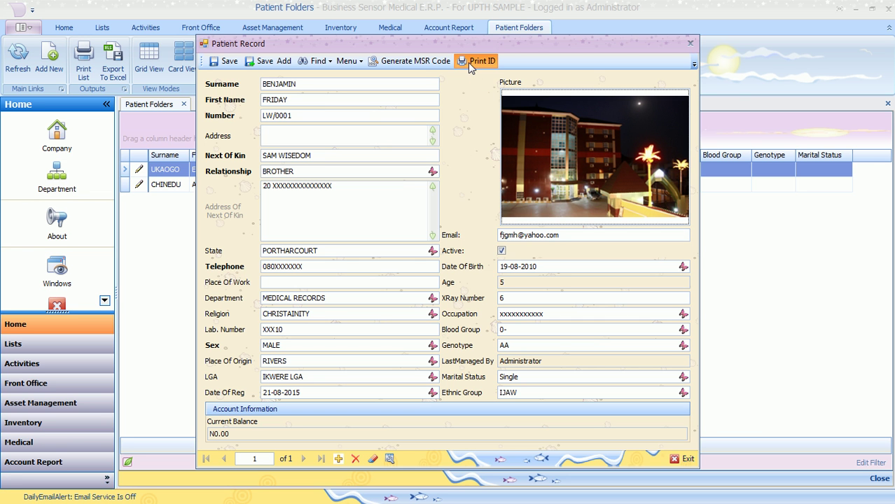
# Preview the patient's ID card, select HP LaserJet 100 color MFP M175 PCL6, and open its Preferences.
pyautogui.click(469, 64)
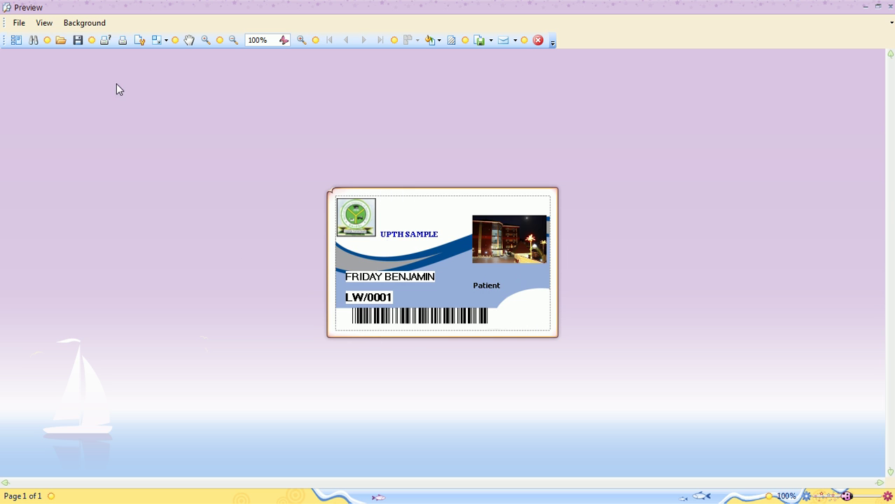
pyautogui.click(104, 40)
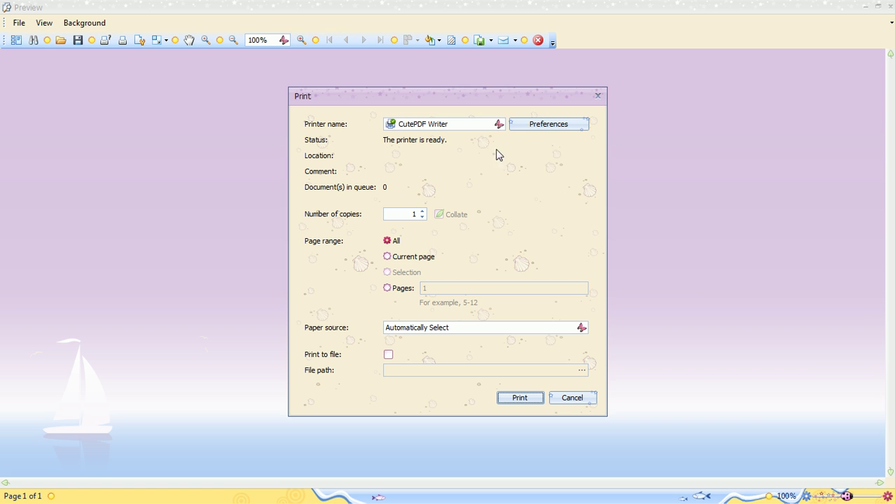
pyautogui.click(499, 126)
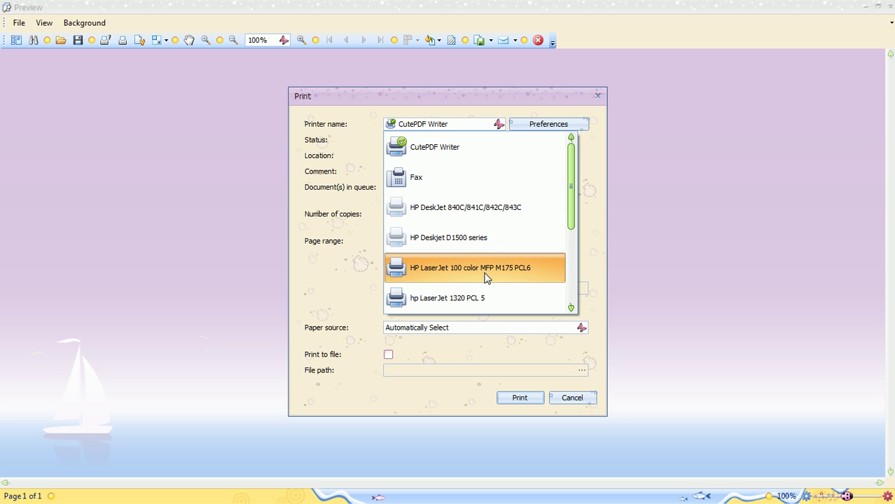
pyautogui.press('Escape')
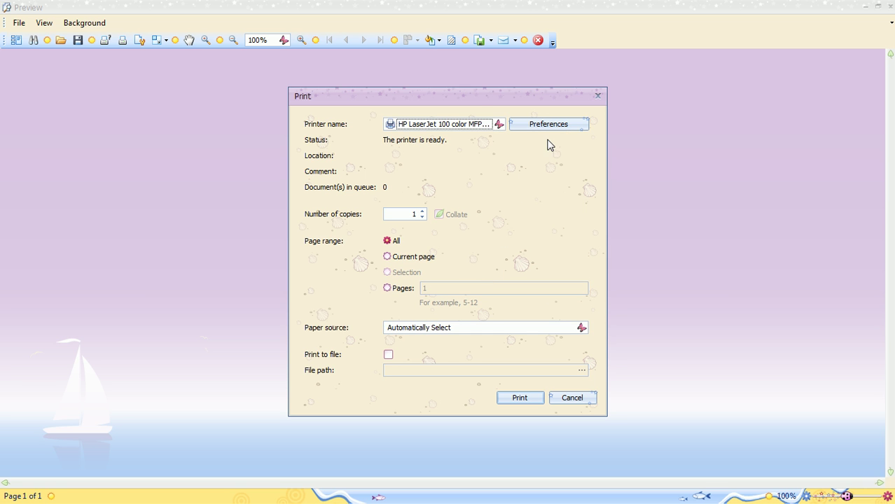
pyautogui.click(551, 128)
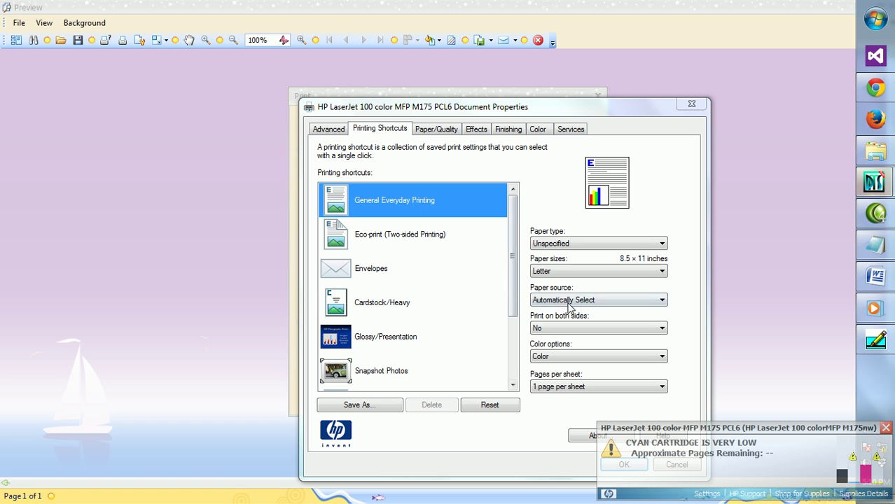
# Set paper size to Japanese Postcard (3.94 × 5.83 in), keep Color output, and apply.
pyautogui.click(660, 272)
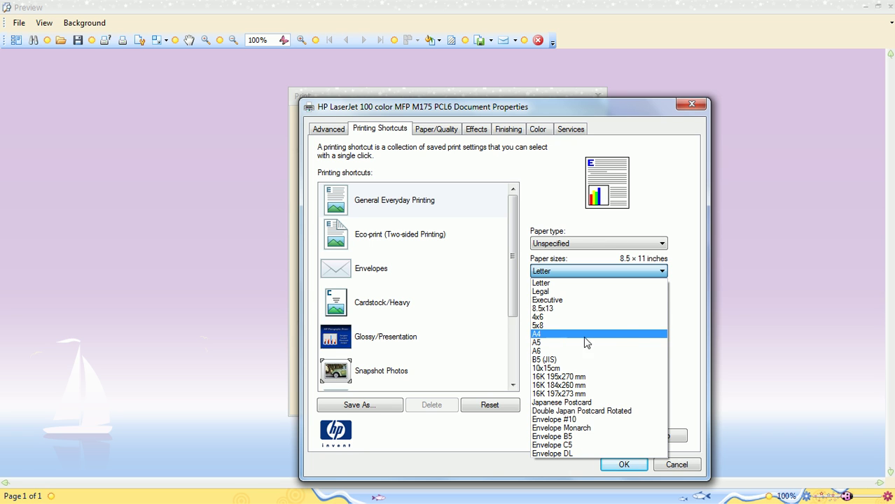
pyautogui.click(512, 256)
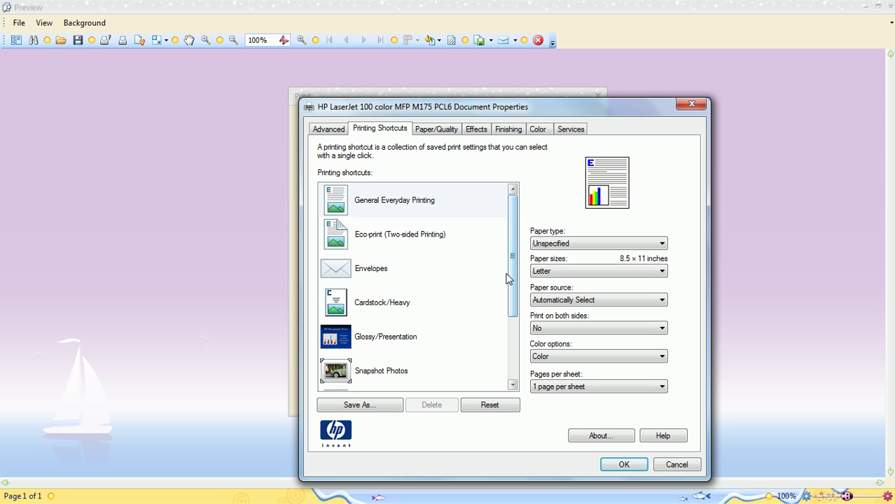
pyautogui.click(516, 339)
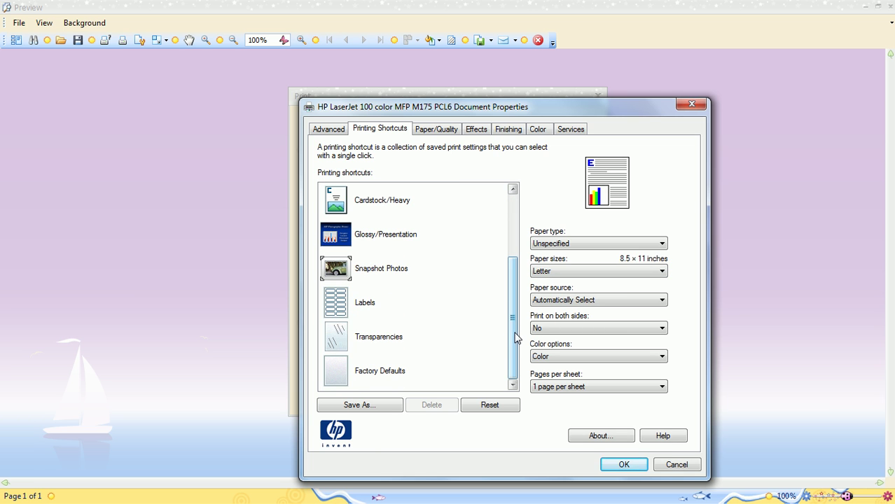
pyautogui.scroll(2, 513, 301)
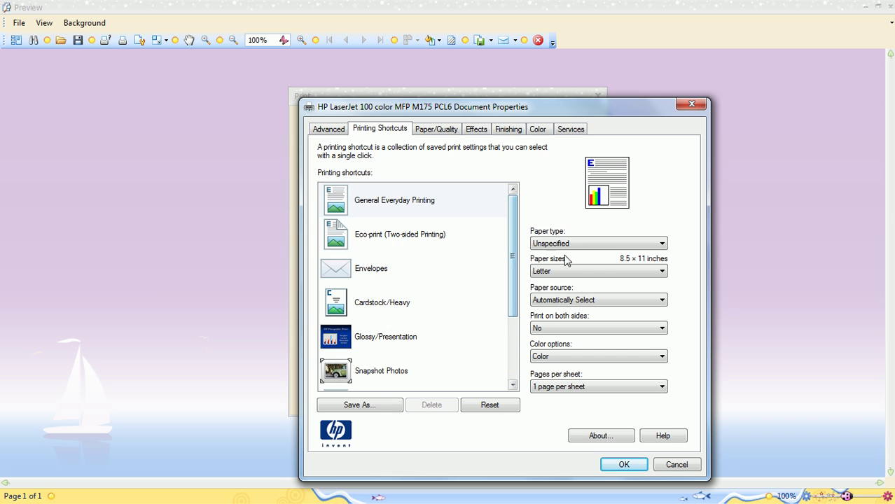
pyautogui.click(623, 357)
pyautogui.click(575, 378)
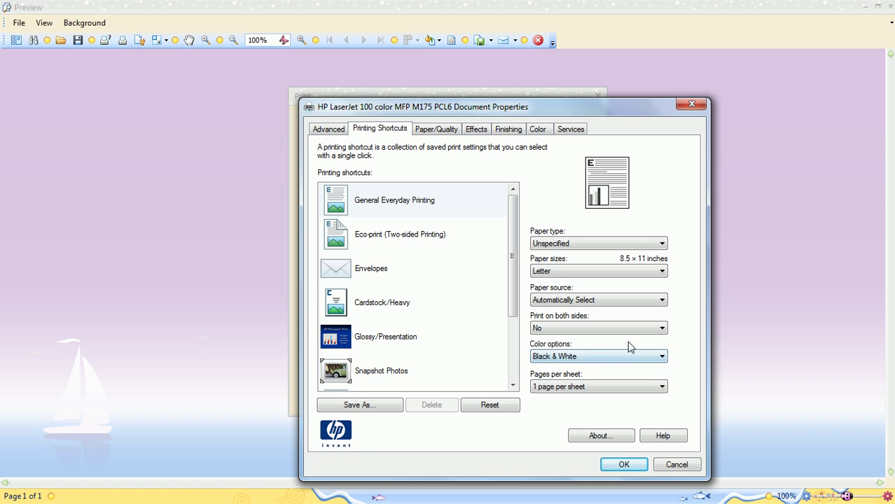
pyautogui.click(578, 354)
pyautogui.click(584, 367)
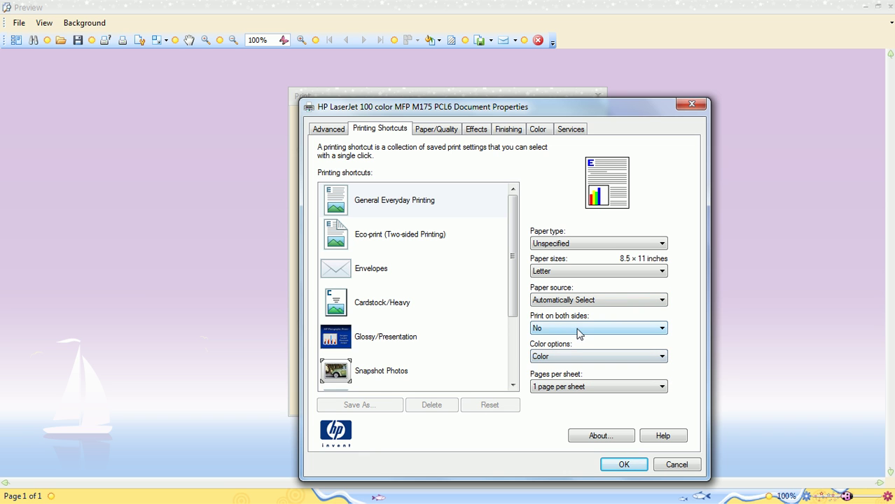
pyautogui.click(567, 278)
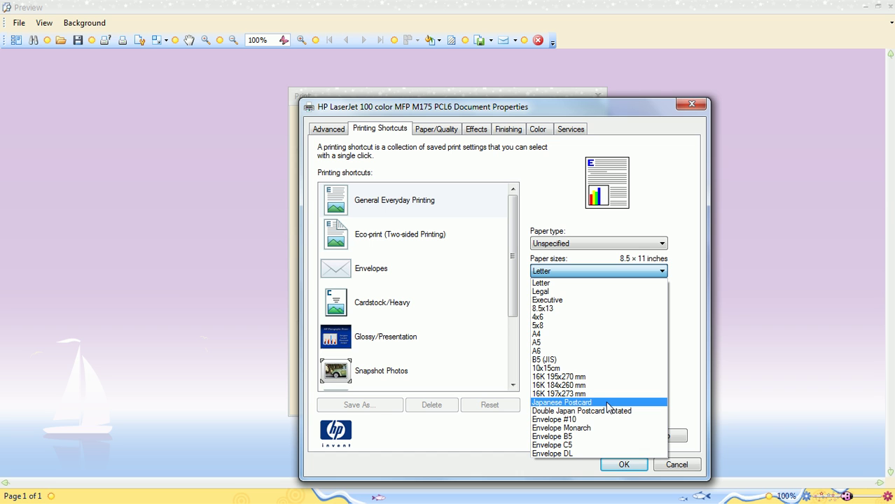
pyautogui.click(608, 403)
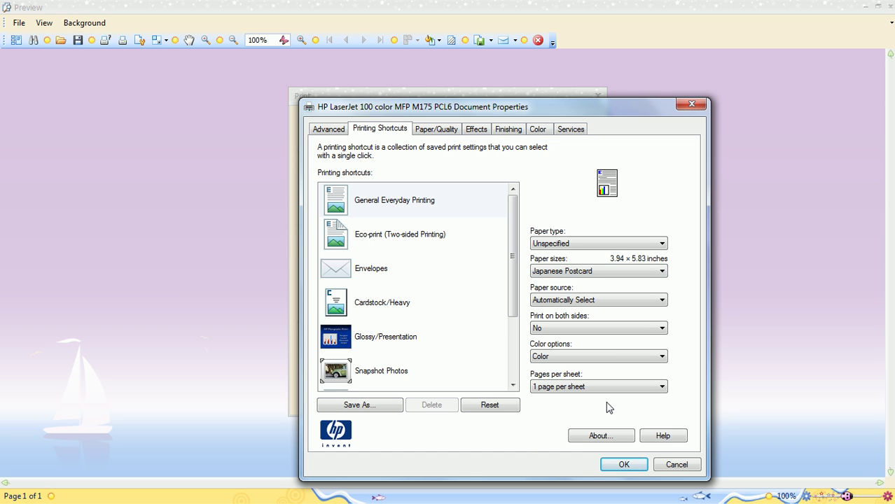
pyautogui.click(628, 464)
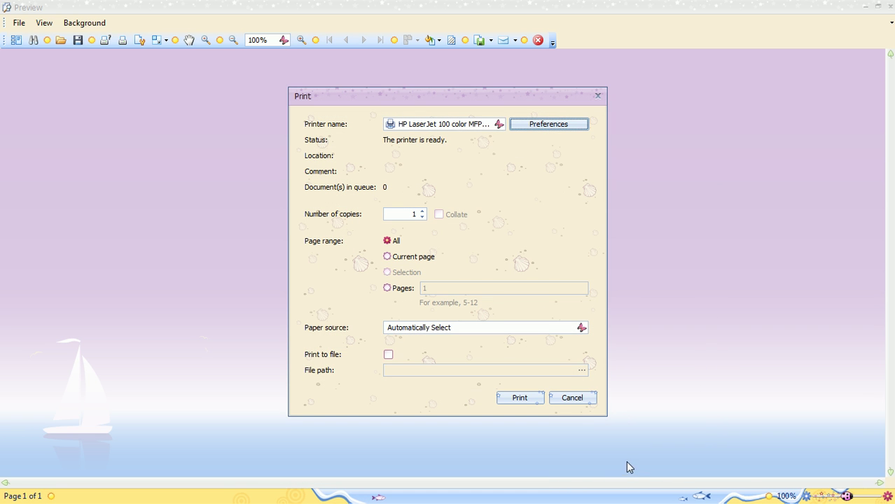
# Print the patient ID card to the HP LaserJet, accepting the margins-outside-printable-area warning.
pyautogui.click(520, 395)
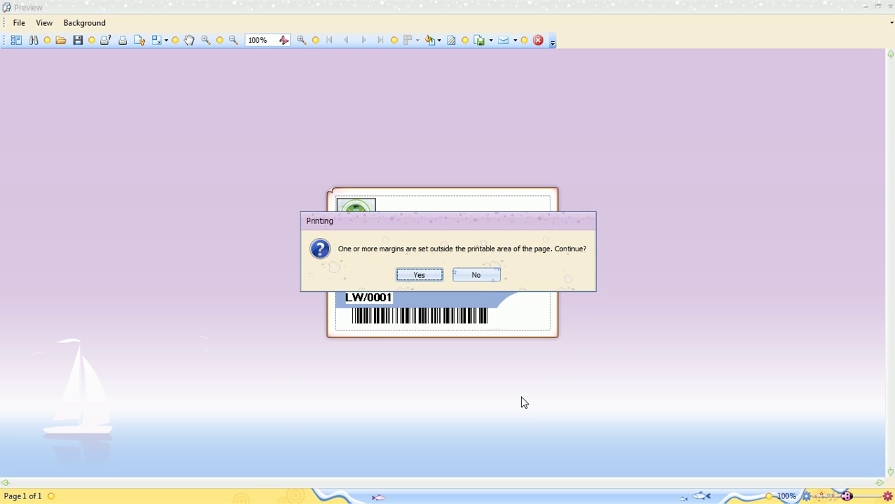
pyautogui.click(417, 275)
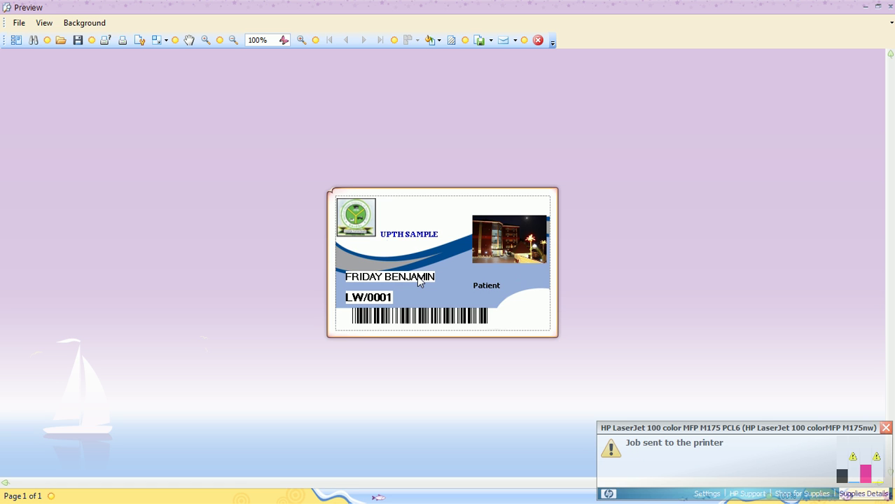
pyautogui.click(538, 40)
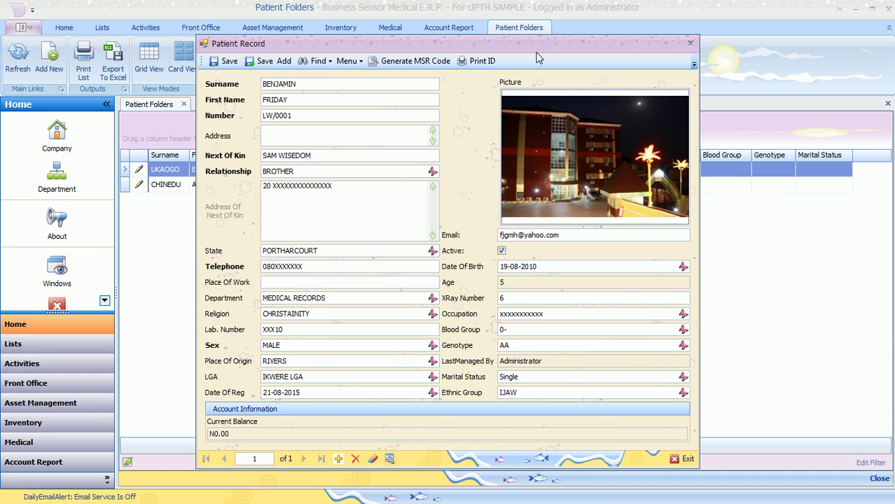
pyautogui.click(228, 63)
pyautogui.click(686, 459)
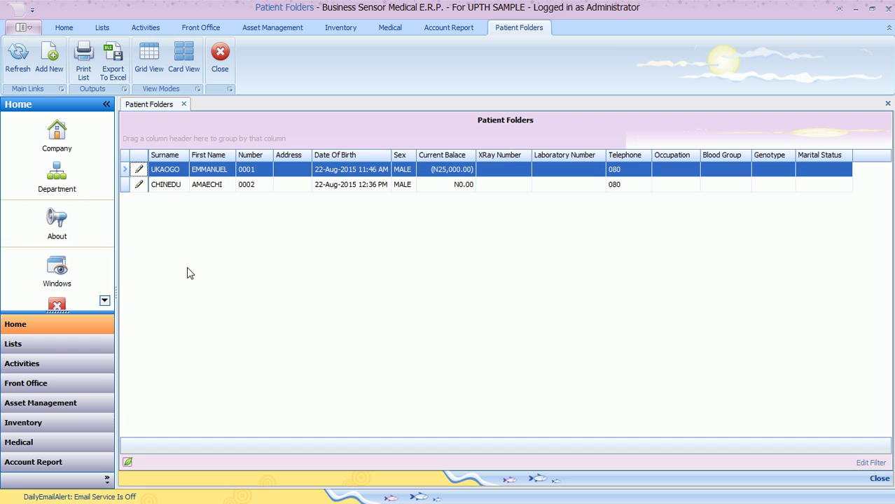
pyautogui.click(20, 65)
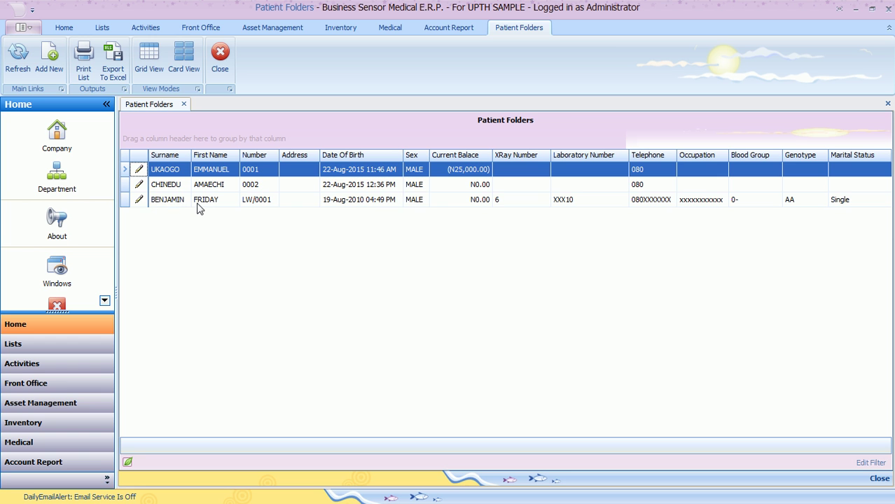
pyautogui.click(196, 207)
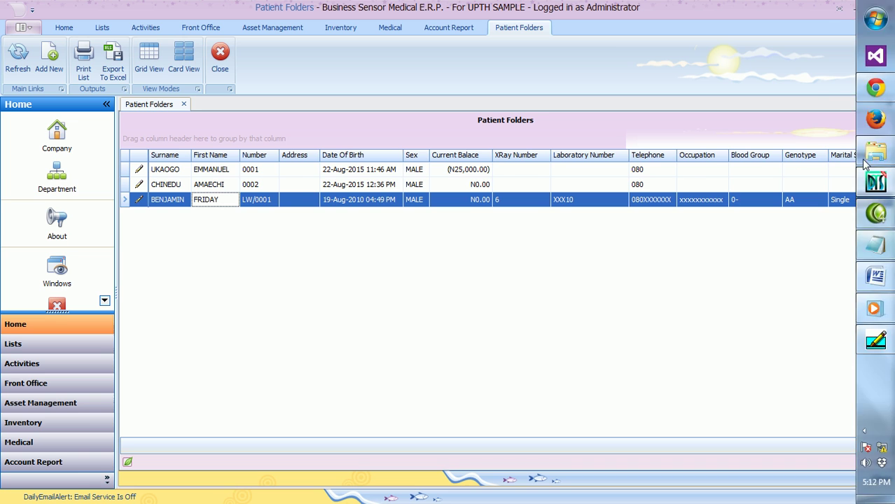
# Minimize the ERP and Notepad, close the MagCard utility, and bring up Video Tutorial.doc in Word.
pyautogui.click(855, 10)
pyautogui.click(835, 10)
pyautogui.click(646, 55)
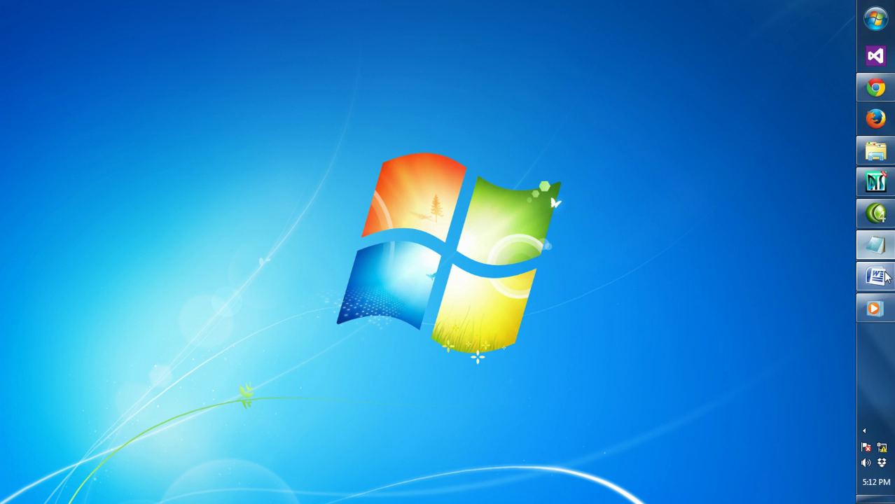
pyautogui.click(876, 276)
# Below the swipe card heading, add an unbulleted line reading 'thanks' followed by dots.
pyautogui.click(653, 418)
pyautogui.press('Return')
pyautogui.press('BackSpace')
pyautogui.hotkey('ctrl', 'l')
pyautogui.press('Return')
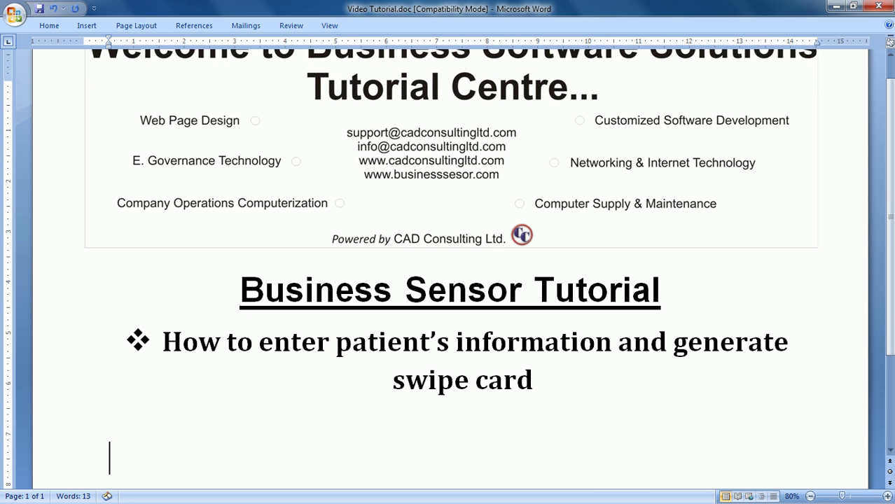
pyautogui.write('th')
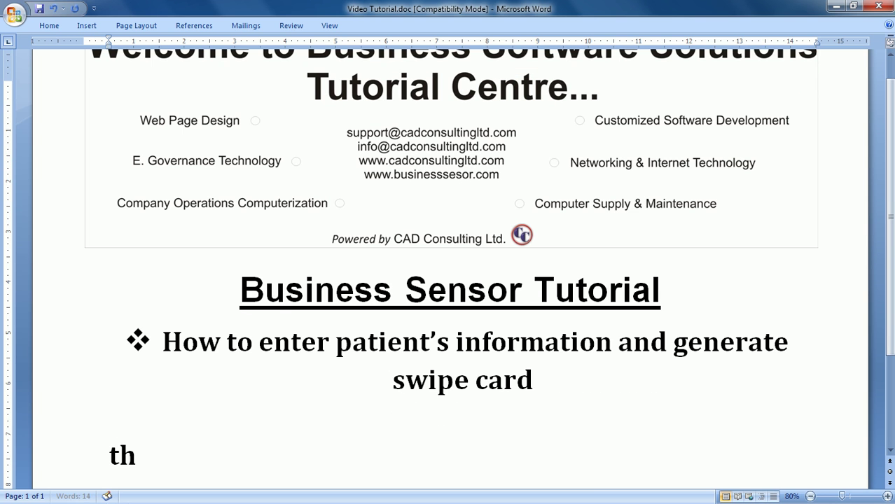
pyautogui.write('an')
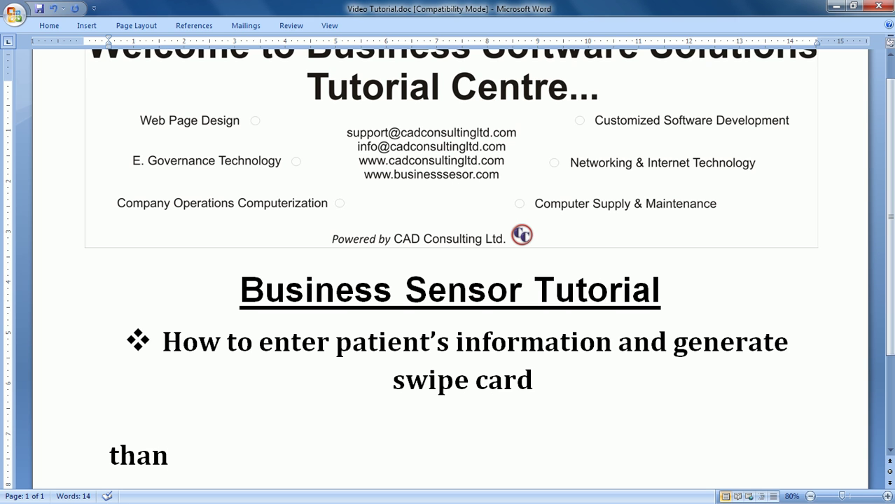
pyautogui.write('ks')
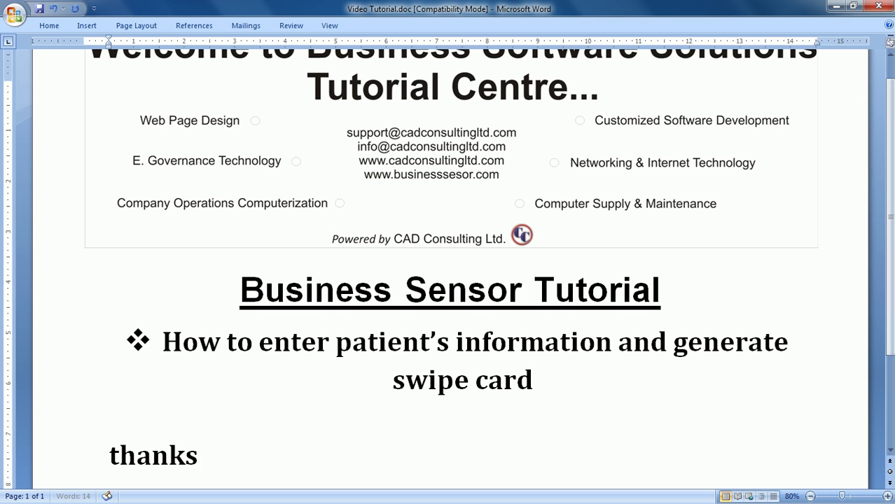
pyautogui.write('..')
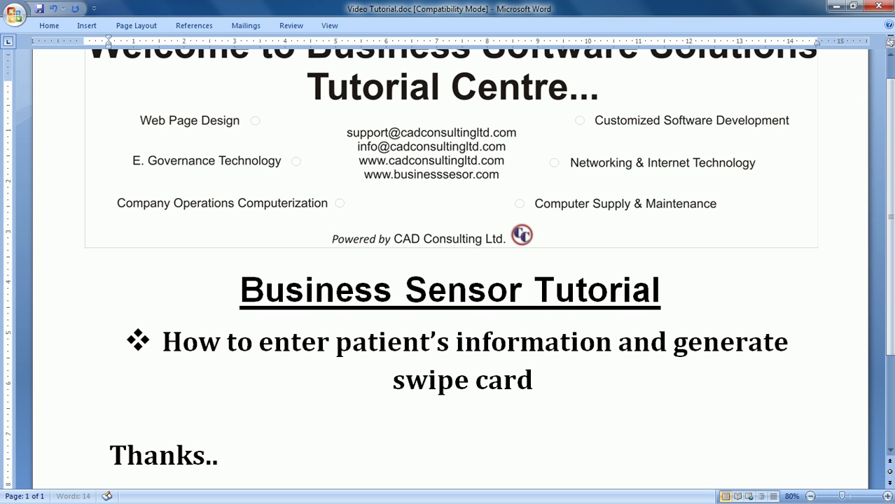
pyautogui.write('...................')
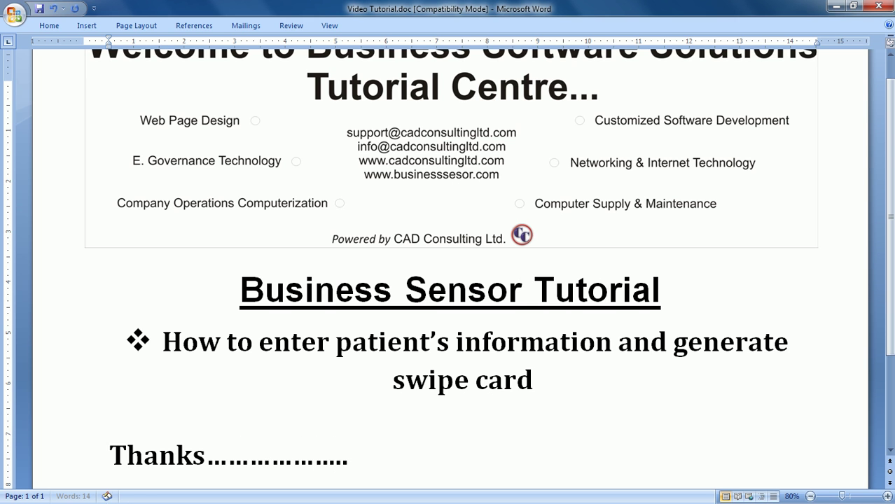
pyautogui.write('.....................')
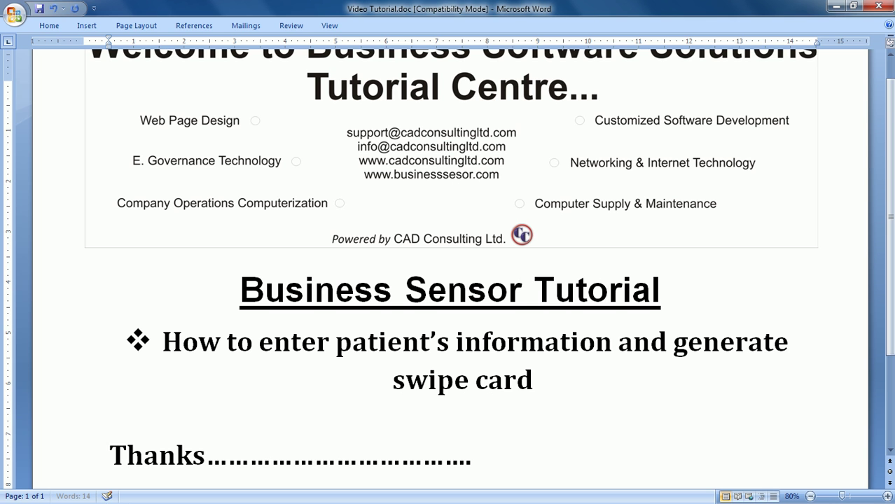
pyautogui.write('..........................................')
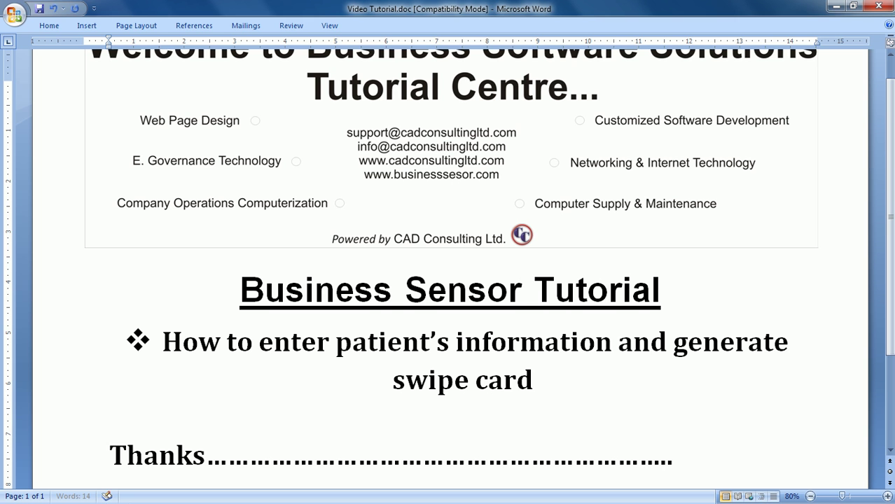
pyautogui.write('.............')
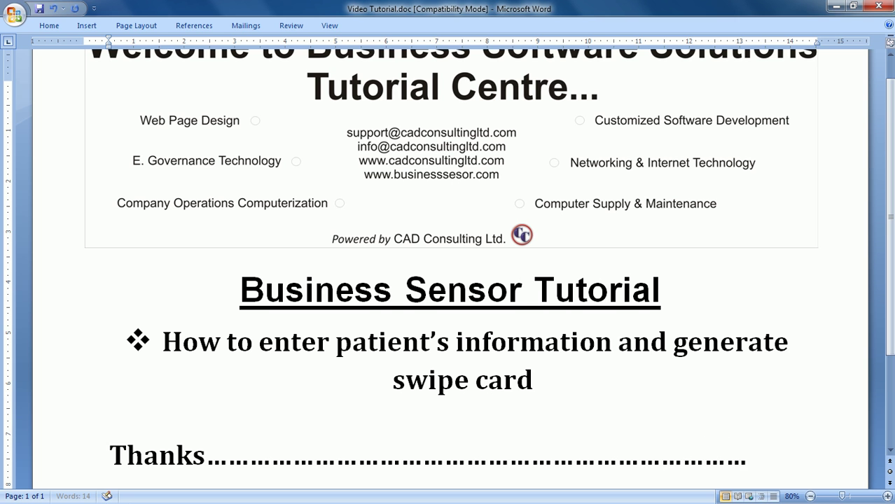